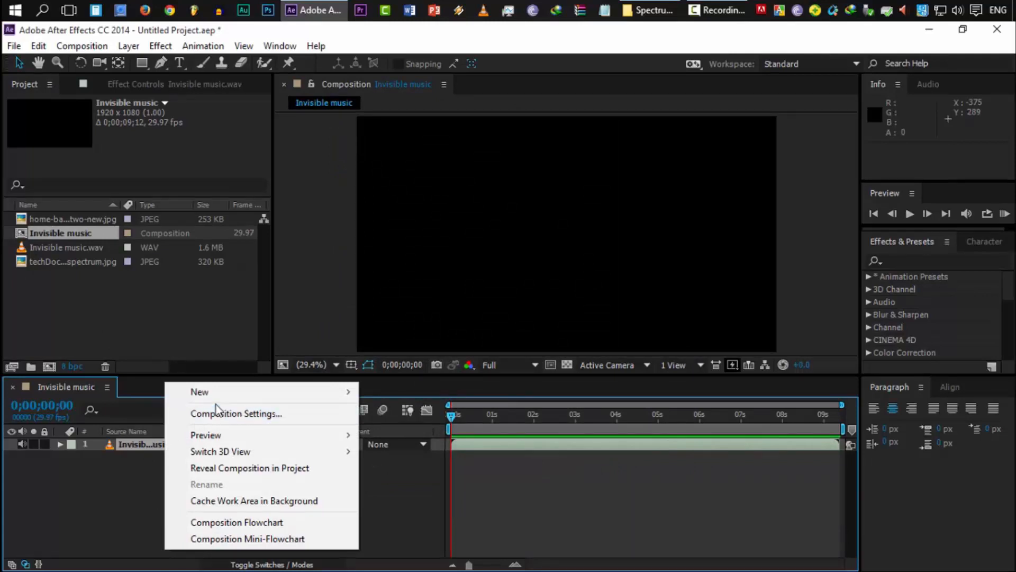
- Create a solid layer named Spectrum in the Invisible music composition, keeping the default solid settings
mouse_move(217, 392)
left_click(424, 425)
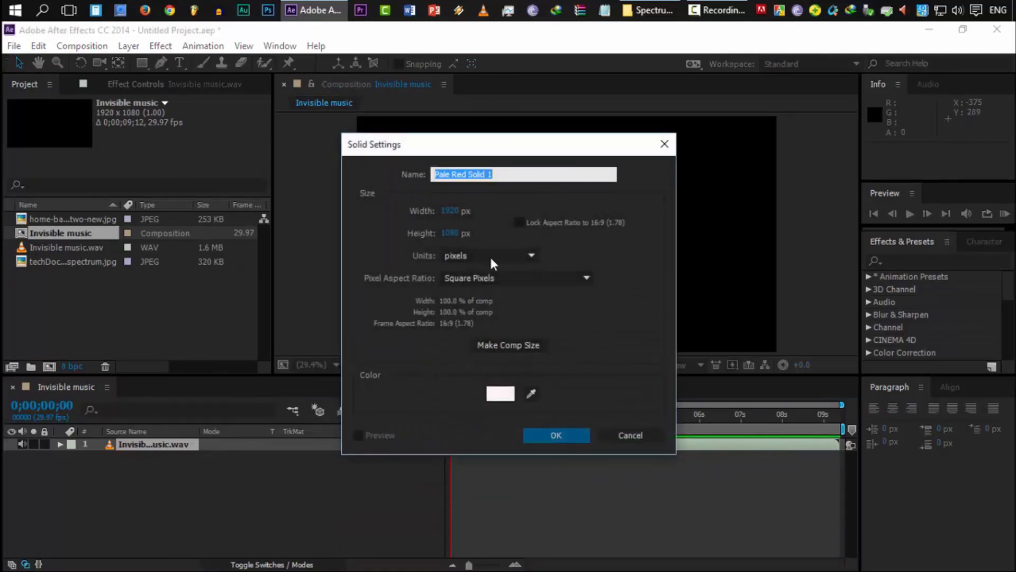
type("S")
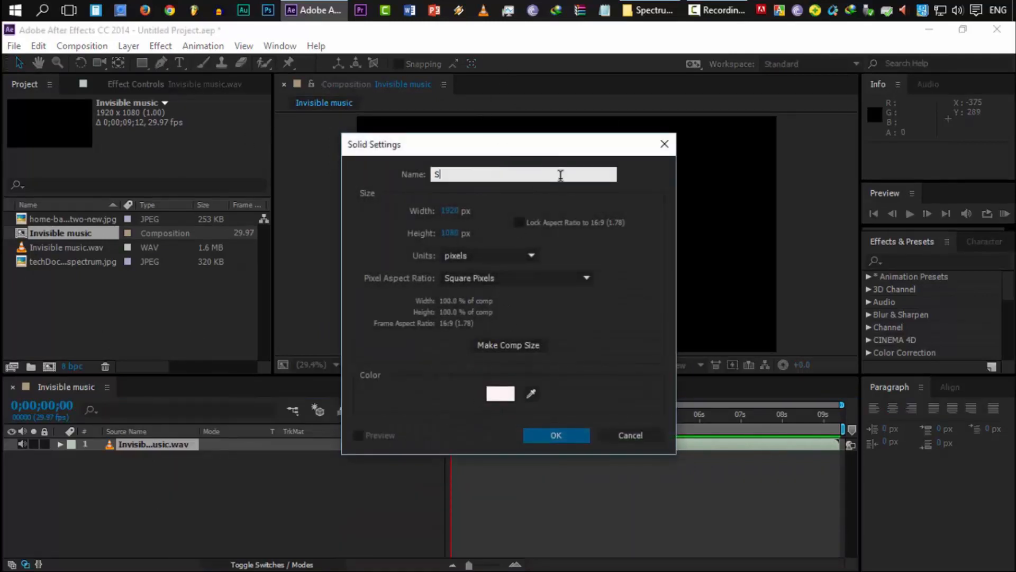
type("petrum")
key("Return")
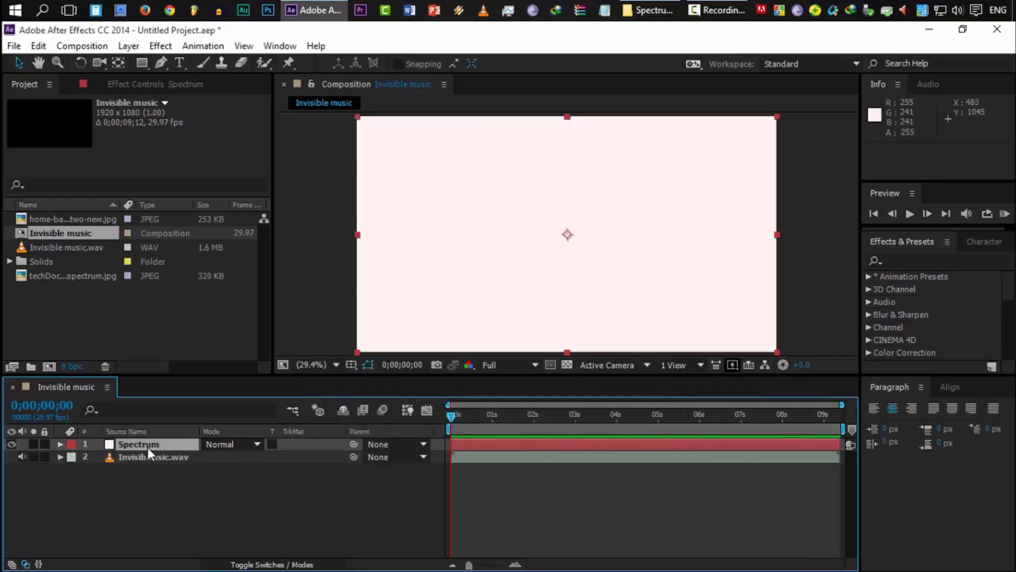
- Apply the Audio Spectrum effect from the Generate category to the Spectrum layer
left_click(161, 45)
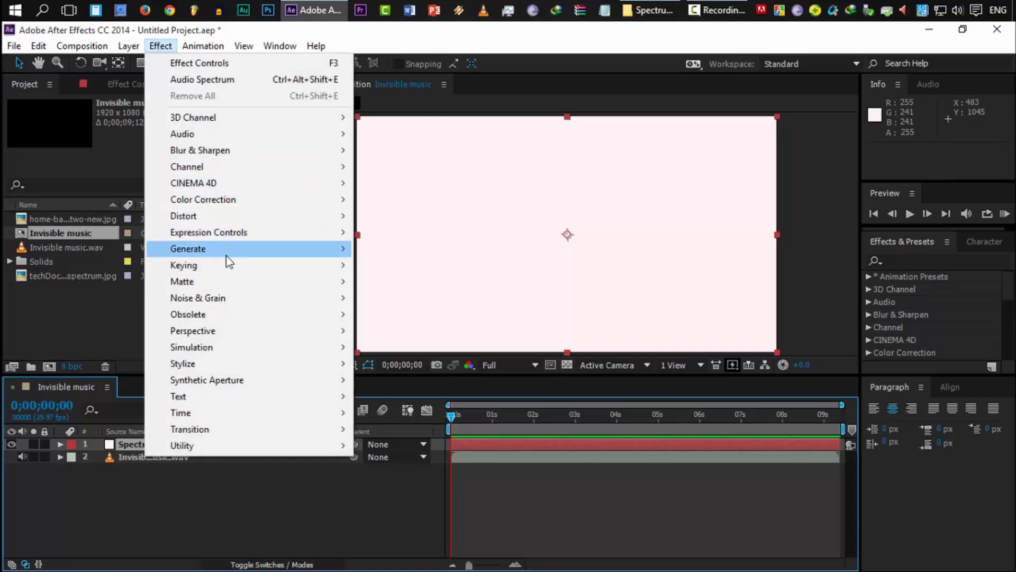
mouse_move(227, 250)
left_click(433, 185)
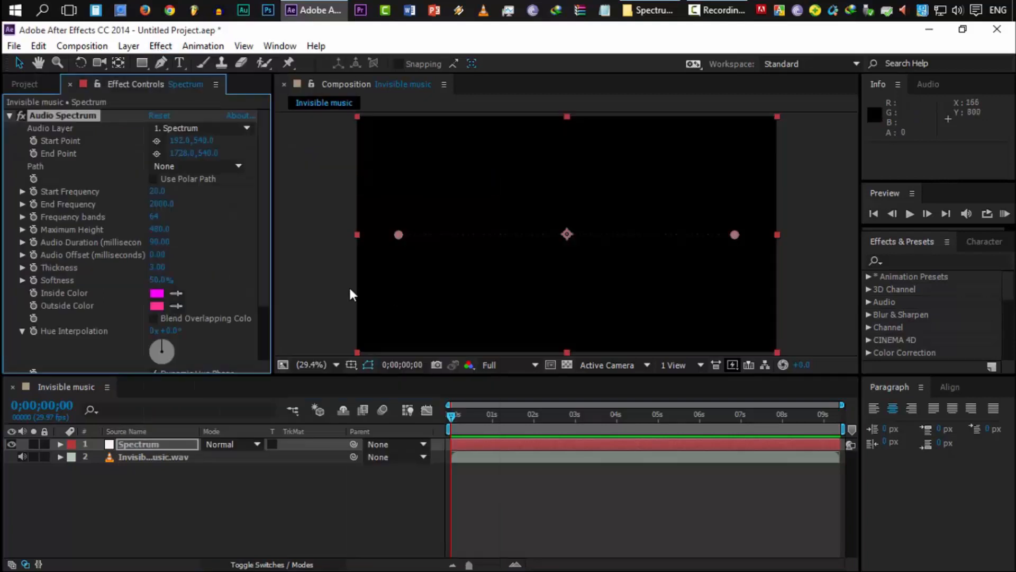
- Set the effect's audio layer to Invisible music.wav and move the current time to 0;00;02;23
left_click(522, 417)
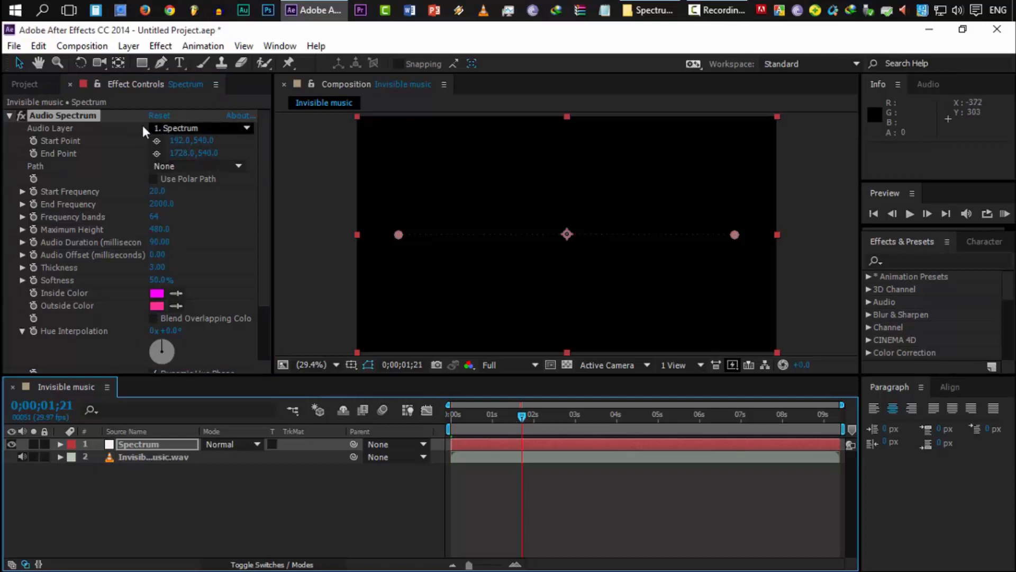
left_click(197, 128)
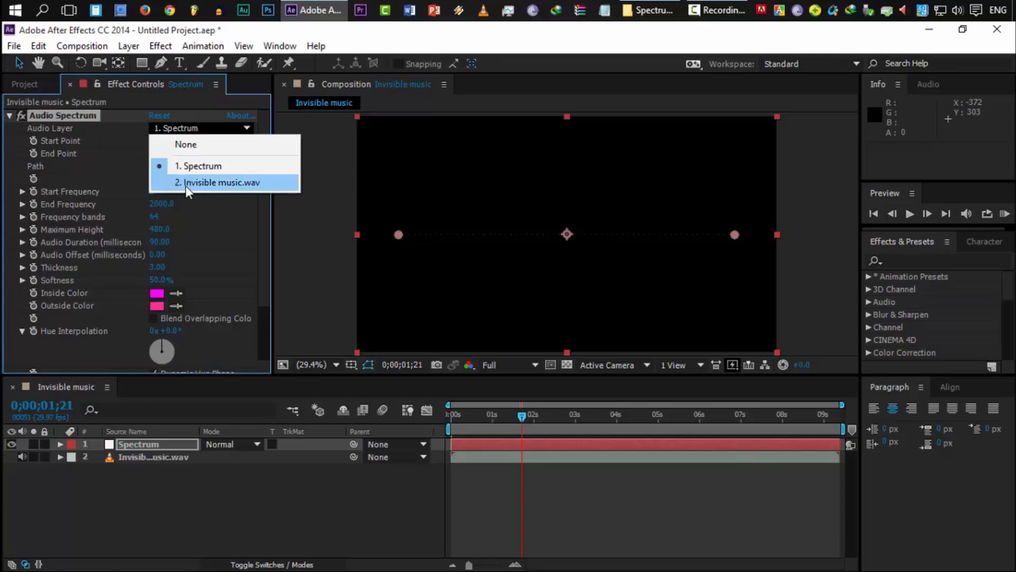
left_click(224, 181)
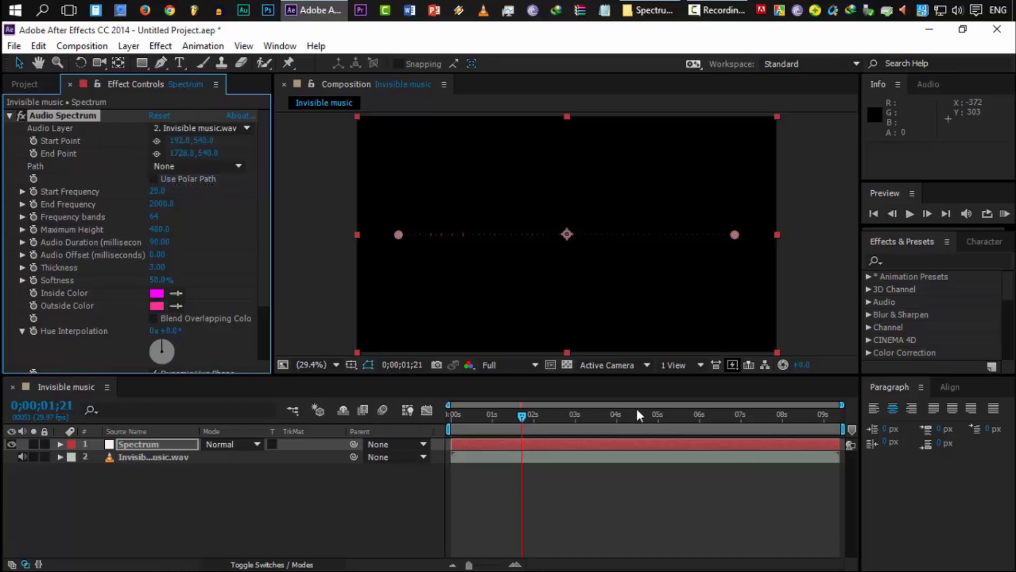
mouse_move(575, 416)
left_mouse_down()
mouse_move(561, 410)
mouse_move(585, 411)
mouse_move(570, 415)
left_mouse_up()
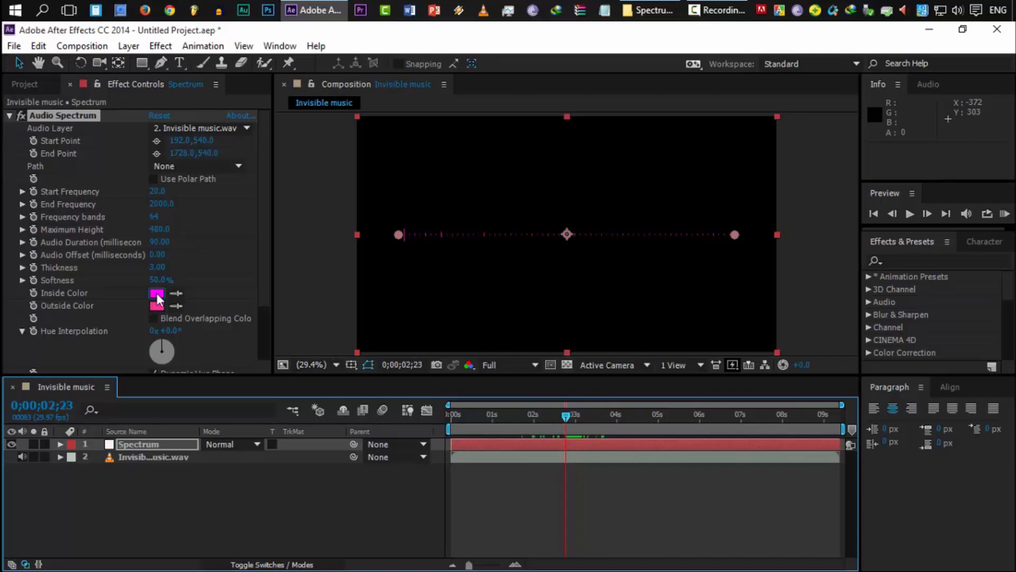
- Set both the inside and outside colors of the Audio Spectrum effect to white, FFFFFF
left_click(157, 293)
type("ffffff")
left_click(688, 354)
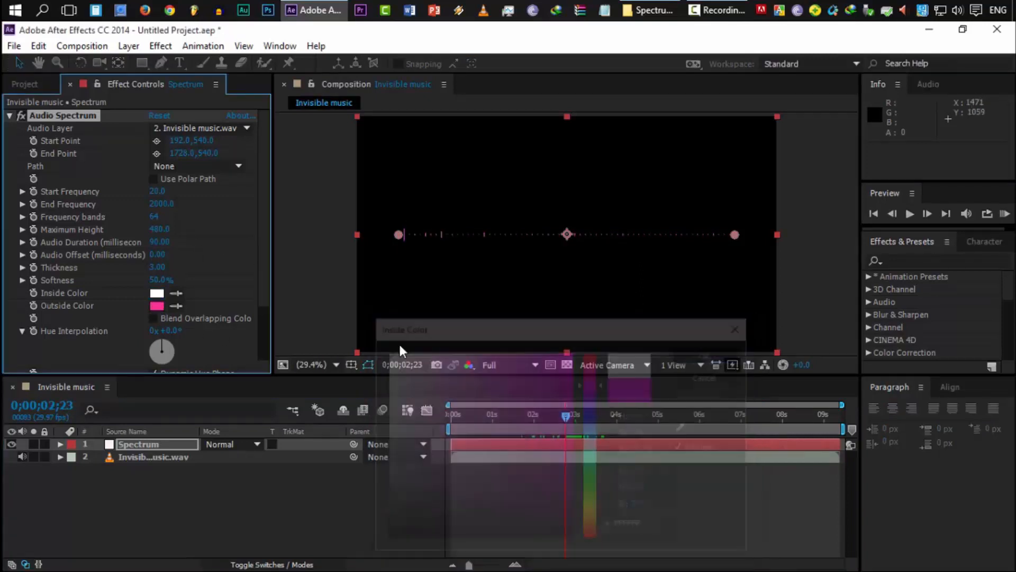
left_click(157, 306)
type("ffffff")
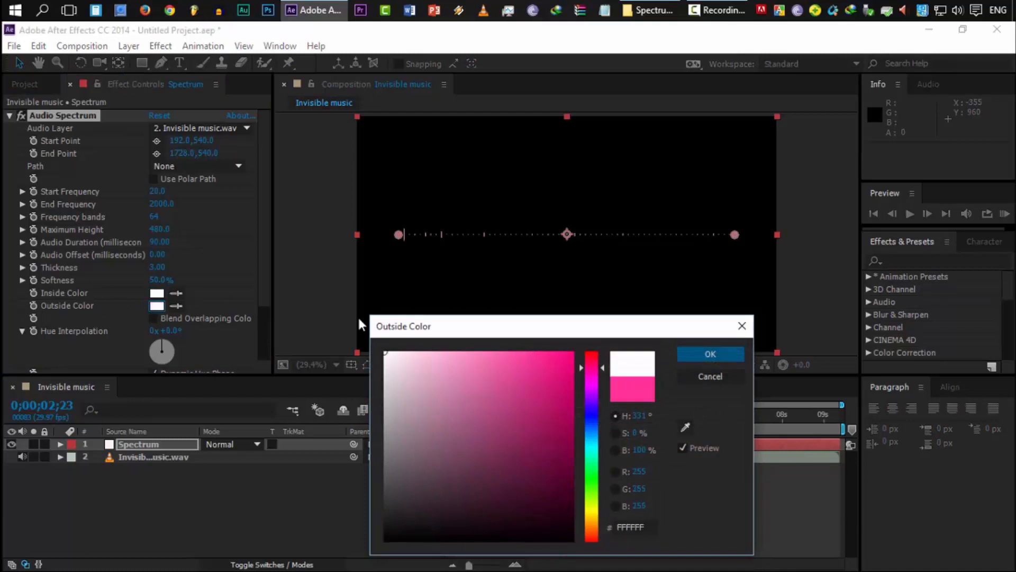
left_click(712, 353)
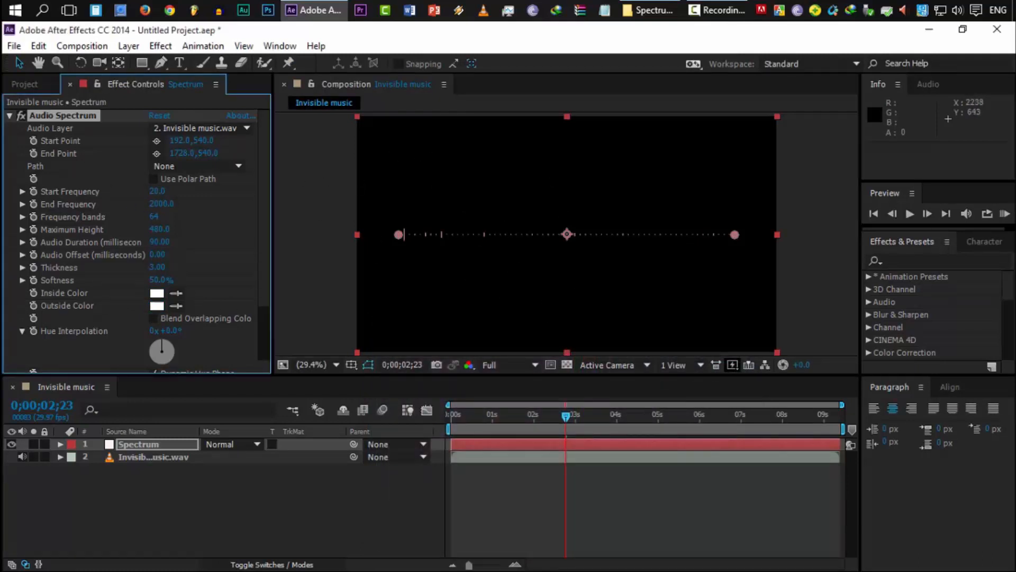
- Search the effects for Polar and apply Polar Coordinates to the Spectrum layer
left_click(898, 243)
left_click(930, 260)
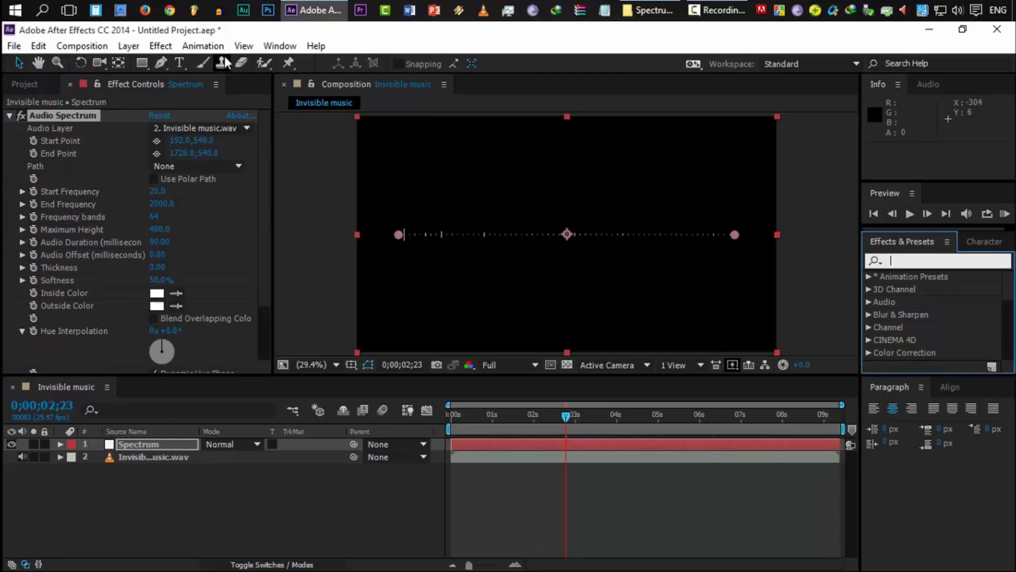
left_click(279, 45)
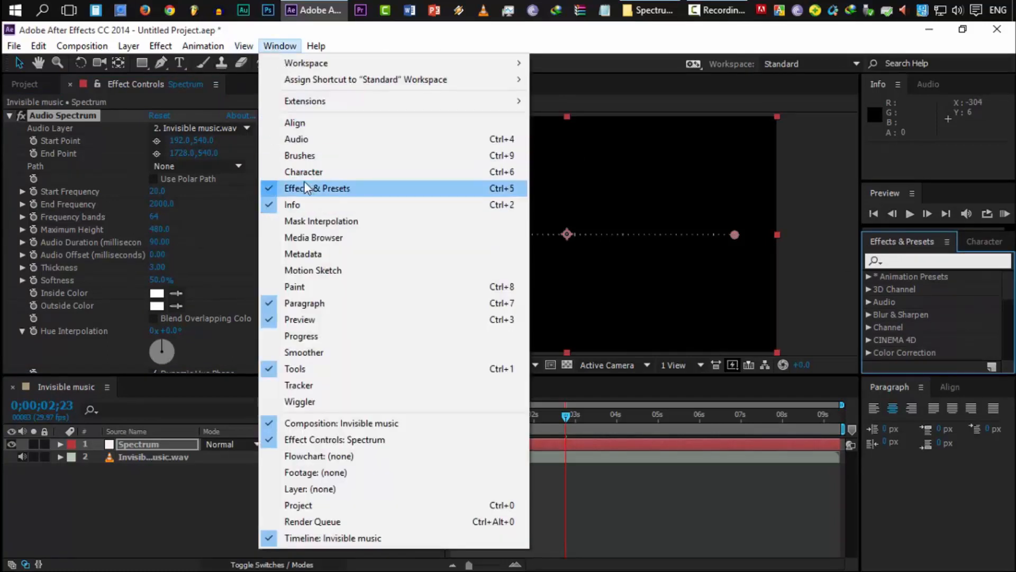
left_click(925, 260)
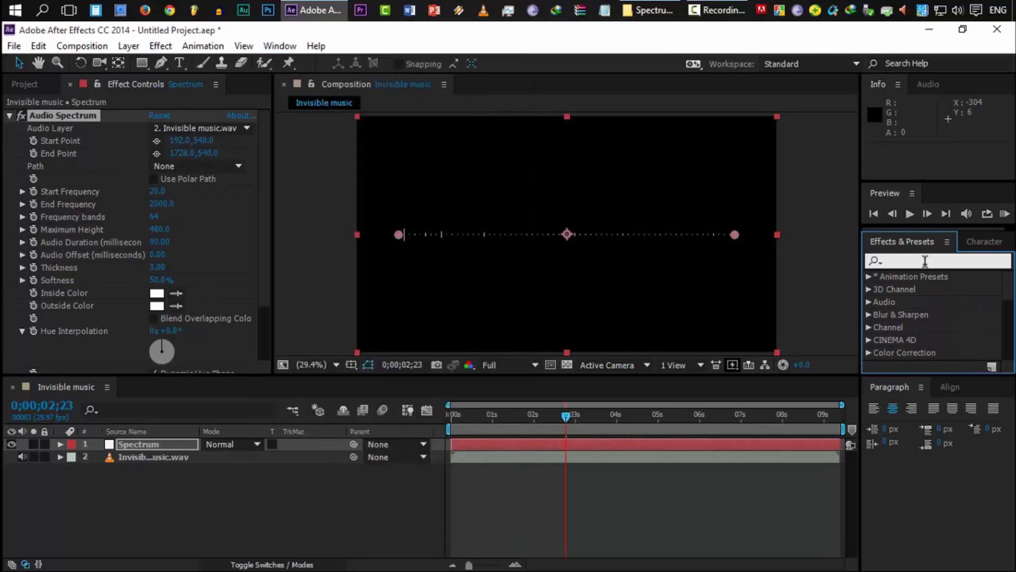
type("Polar")
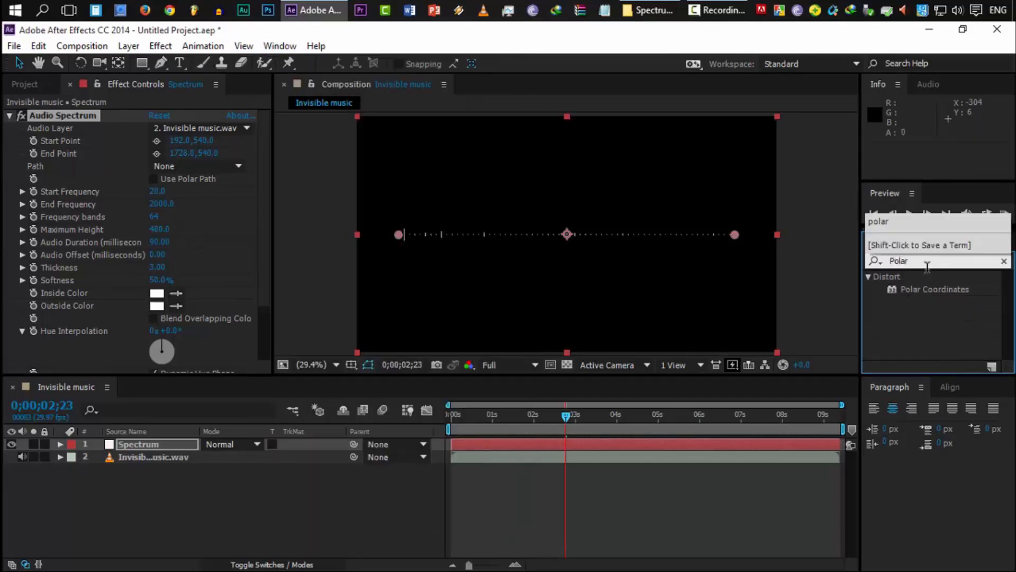
left_click_drag(929, 290, 172, 450)
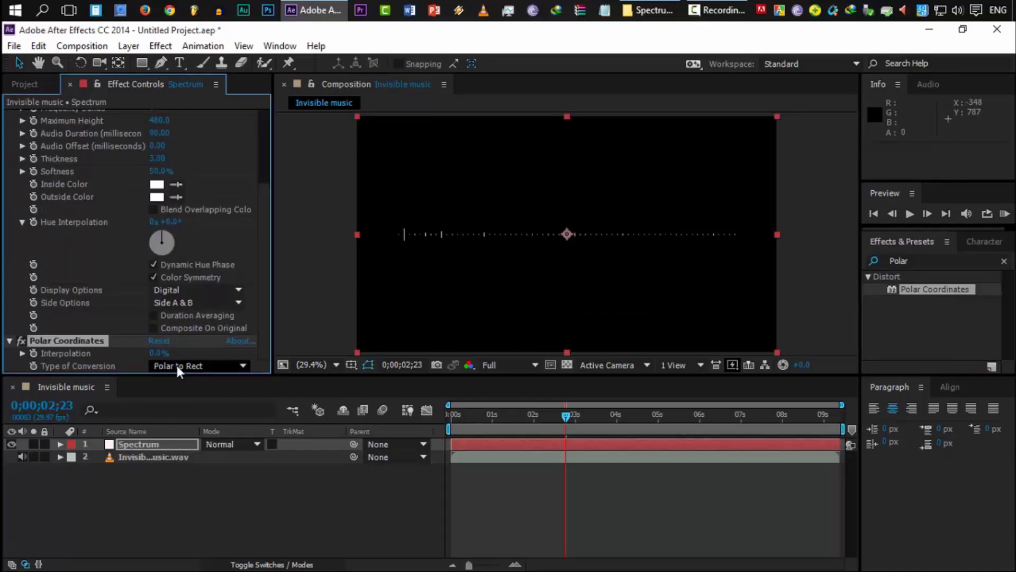
- Set the Polar Coordinates conversion to Rect to Polar and its interpolation to 100%
left_click(204, 366)
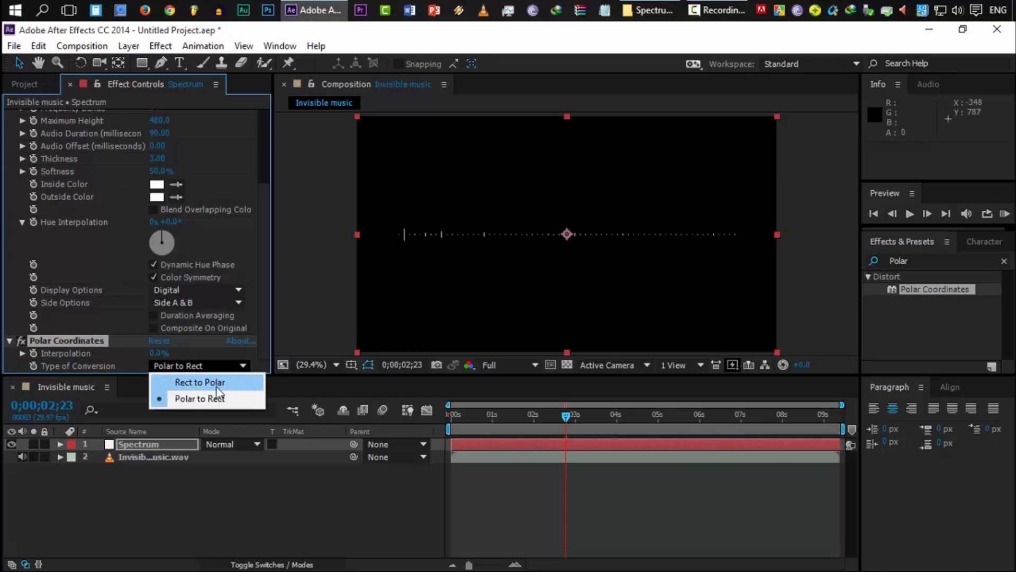
left_click(215, 383)
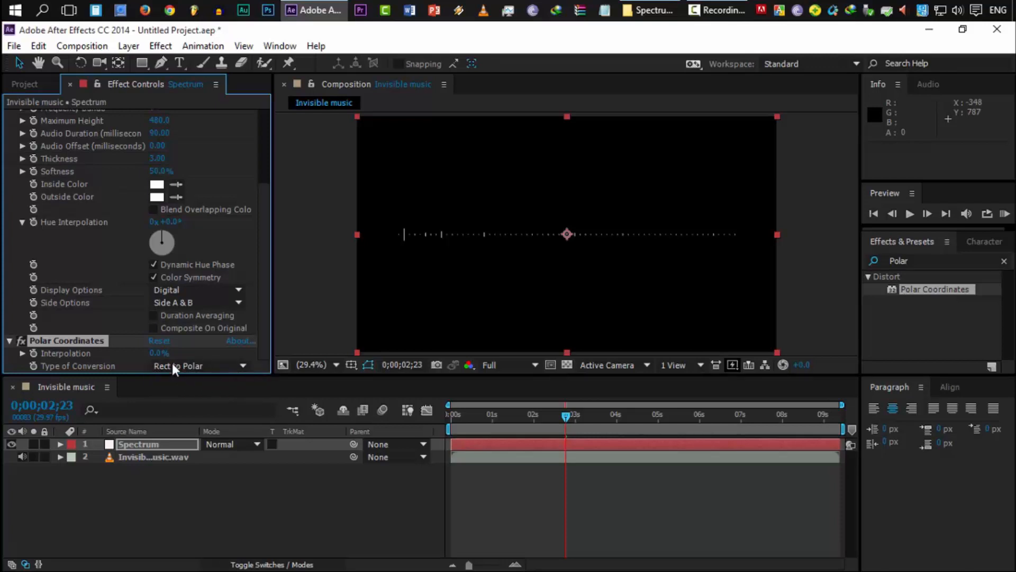
left_click_drag(159, 353, 443, 352)
- Set the X coordinate of the Audio Spectrum start point to -370 and of the end point to 1961
scroll(262, 149, "up", 5)
left_click(182, 141)
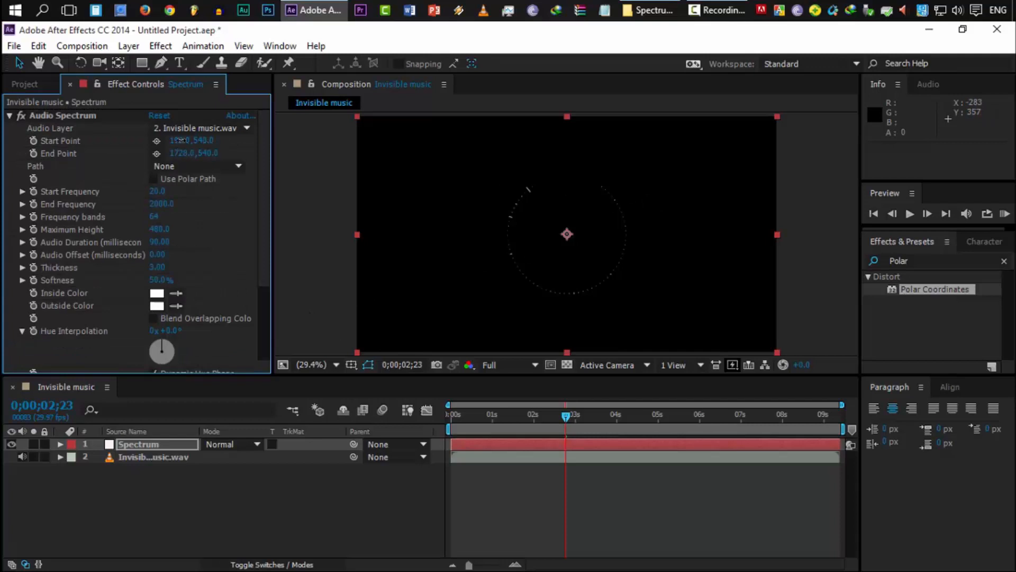
type("-370")
key("Return")
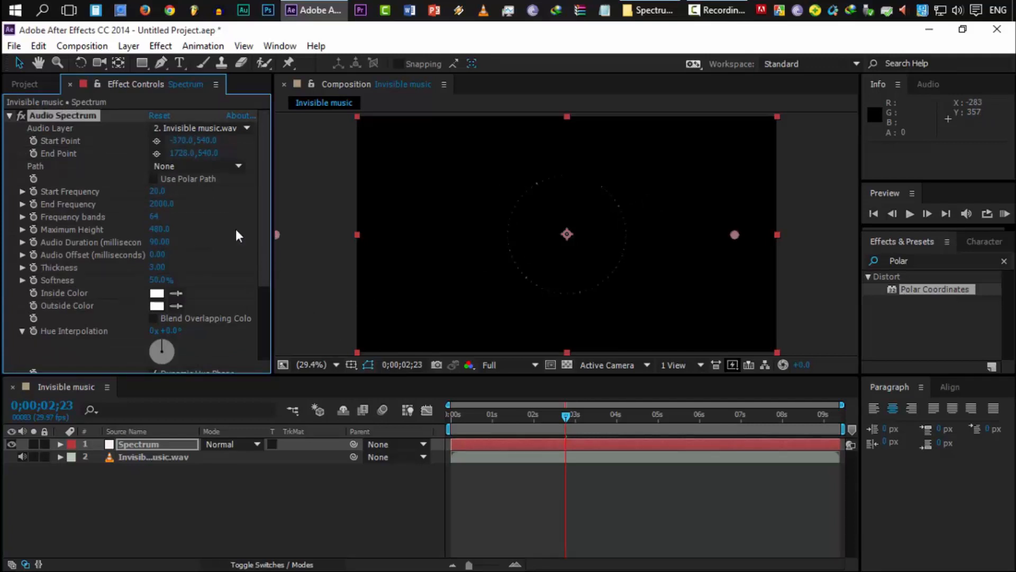
left_click_drag(179, 163, 366, 162)
left_click(211, 152)
- Set the Y coordinates of the Audio Spectrum start and end points to 500
left_click(211, 141)
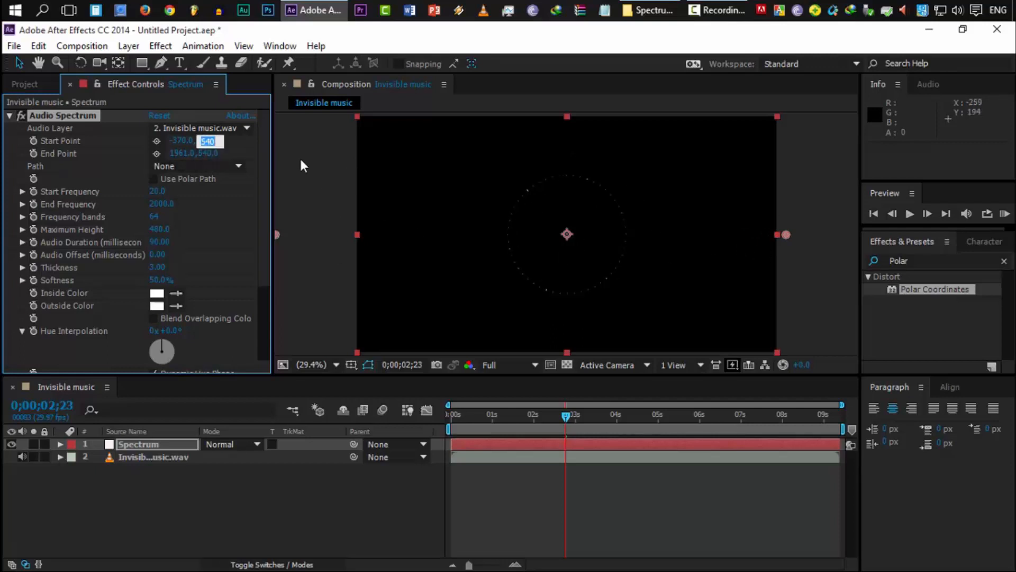
type("500")
key("Return")
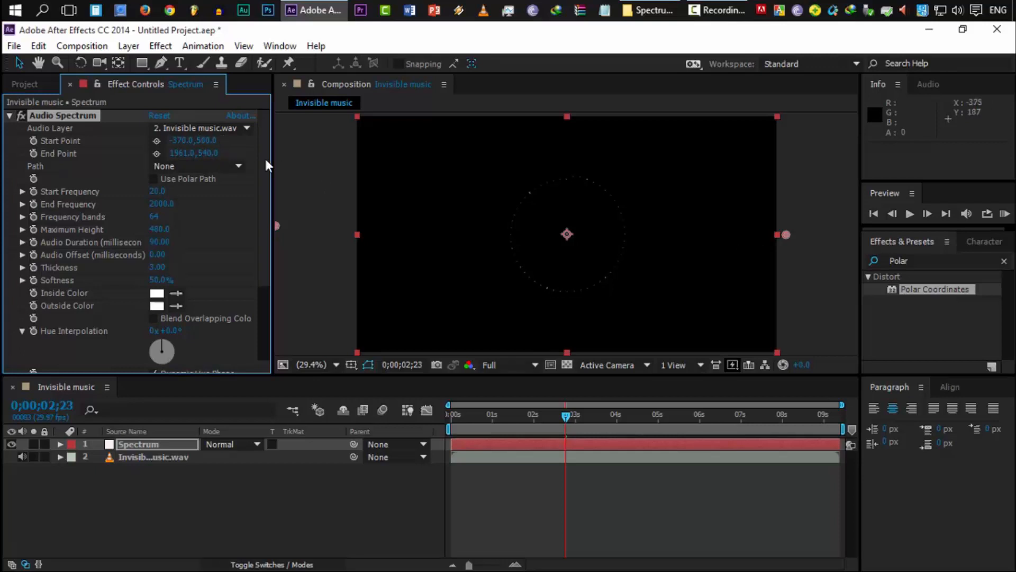
left_click(213, 153)
type("500")
key("Return")
- Try a larger circle by setting the Y coordinates of the start and end points to 700
left_click(203, 140)
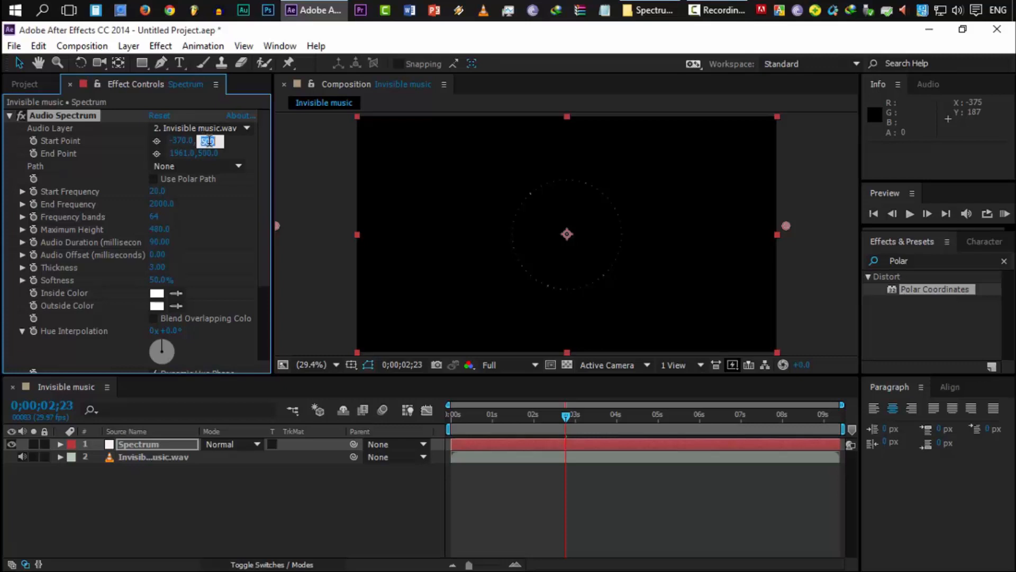
type("700")
key("Return")
left_click(208, 153)
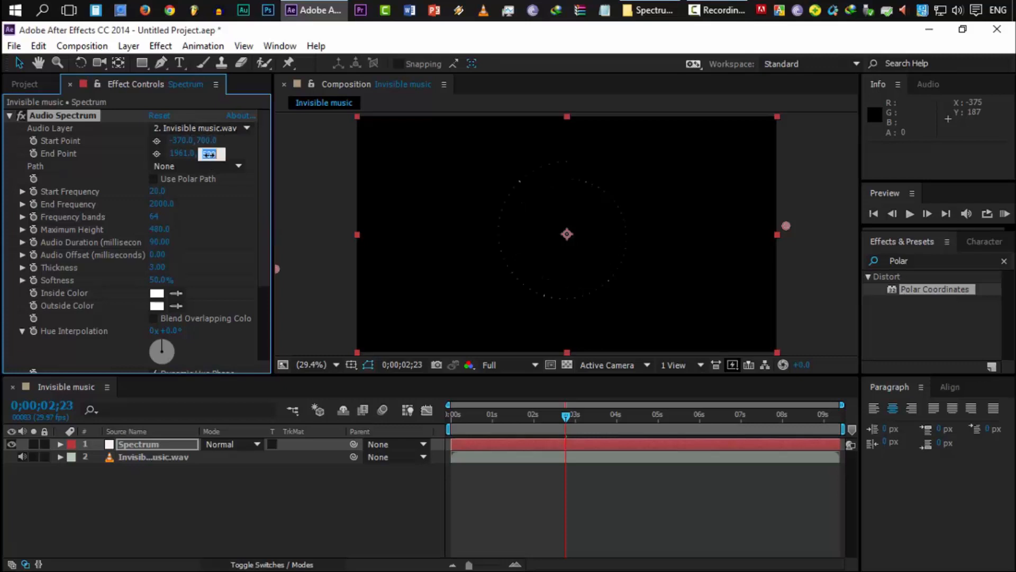
type("700")
key("Return")
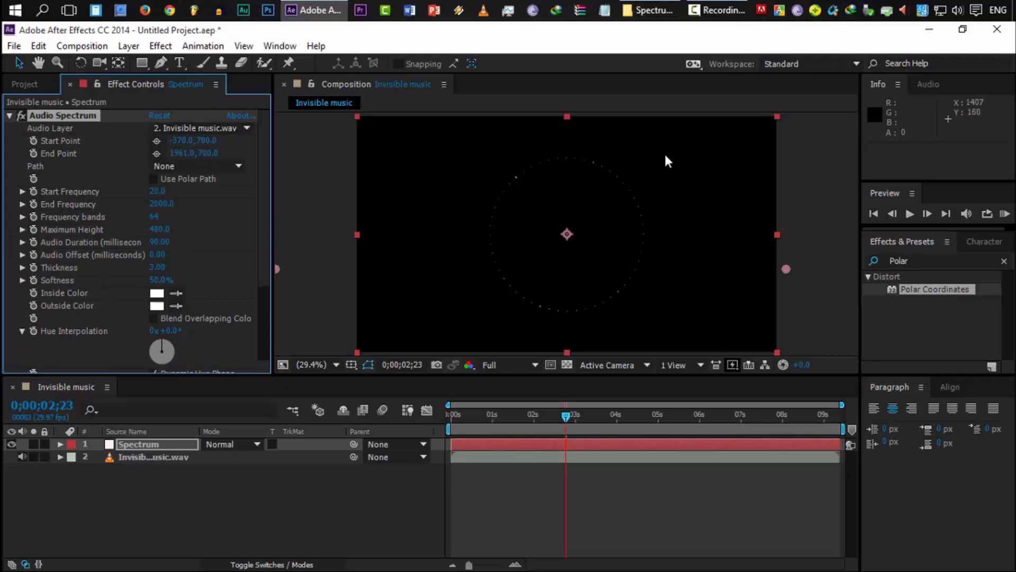
- Return the Y coordinates of both the start and end points to 500
left_click(205, 140)
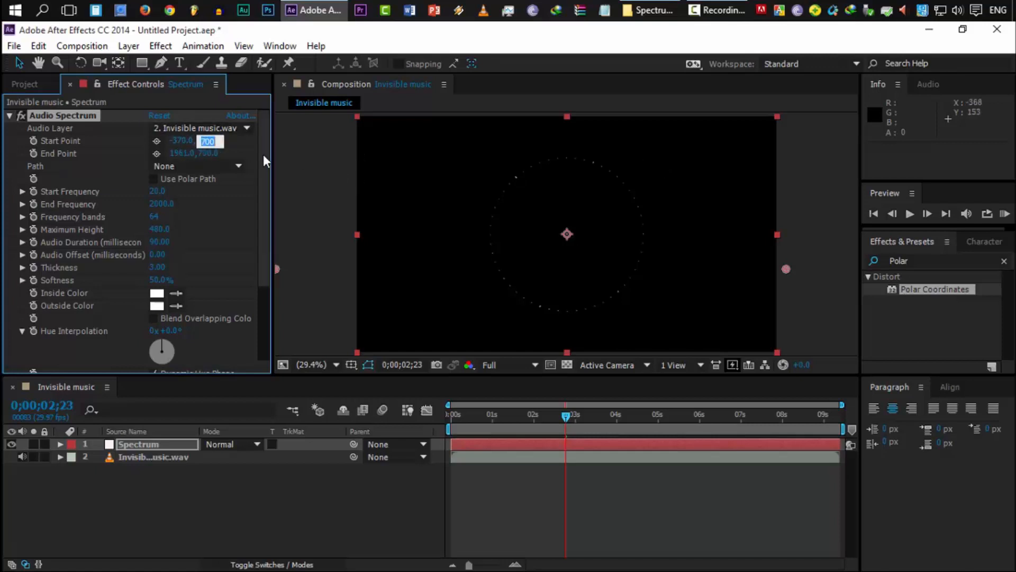
type("500")
key("Return")
left_click(209, 154)
type("500")
key("Return")
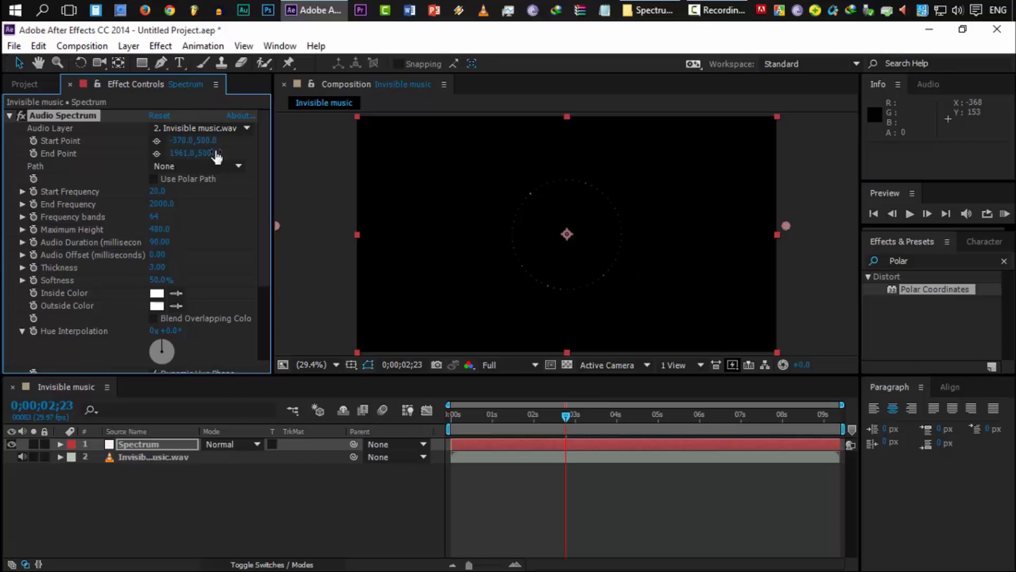
- Set the Audio Spectrum start frequency to 1 and the end frequency to 600
left_click(158, 192)
type("1")
key("Return")
left_click(156, 204)
type("600")
key("Return")
- Set the Audio Spectrum frequency bands to 800 and the maximum height to 2000
left_click(155, 217)
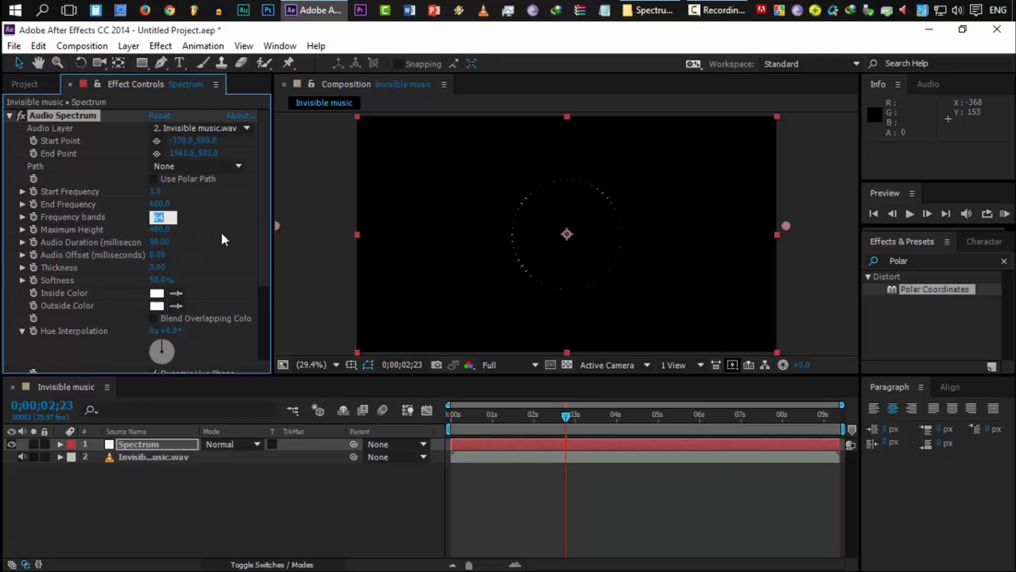
type("800")
key("Return")
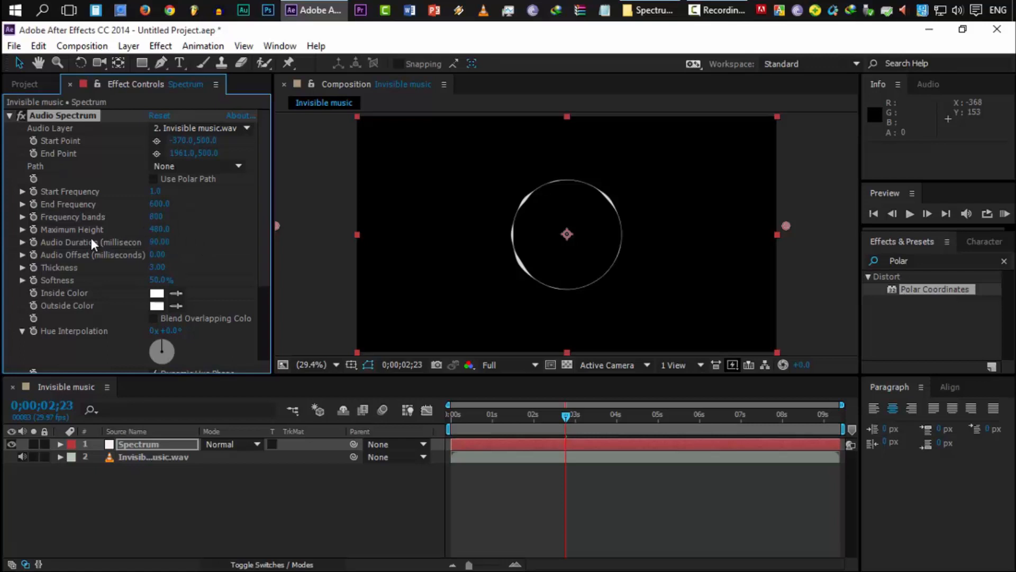
left_click(152, 229)
type("2000")
key("Return")
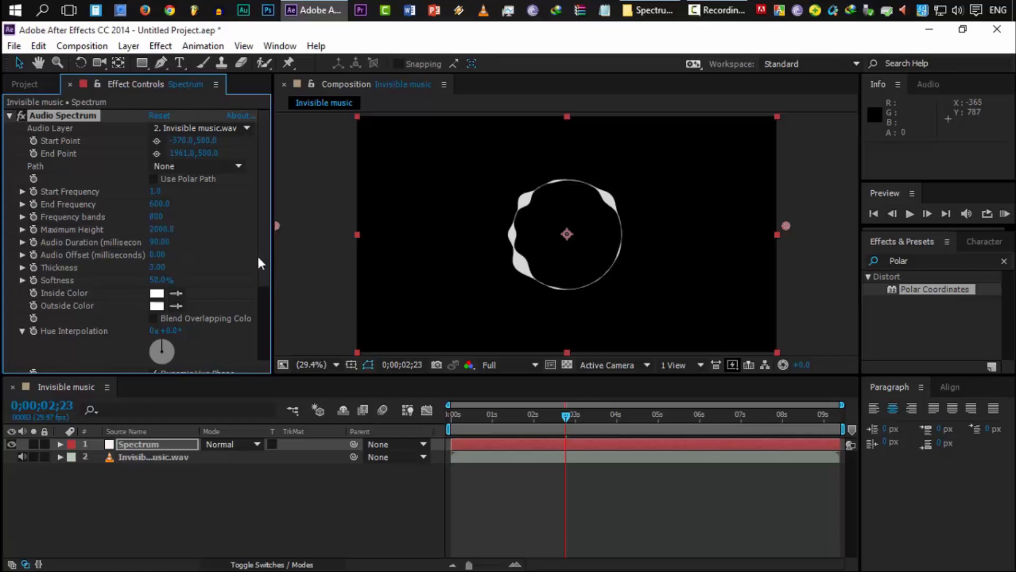
- Compare Side A and Side B for the Audio Spectrum display, leaving Side Options on Side B
scroll(258, 256, "down", 3)
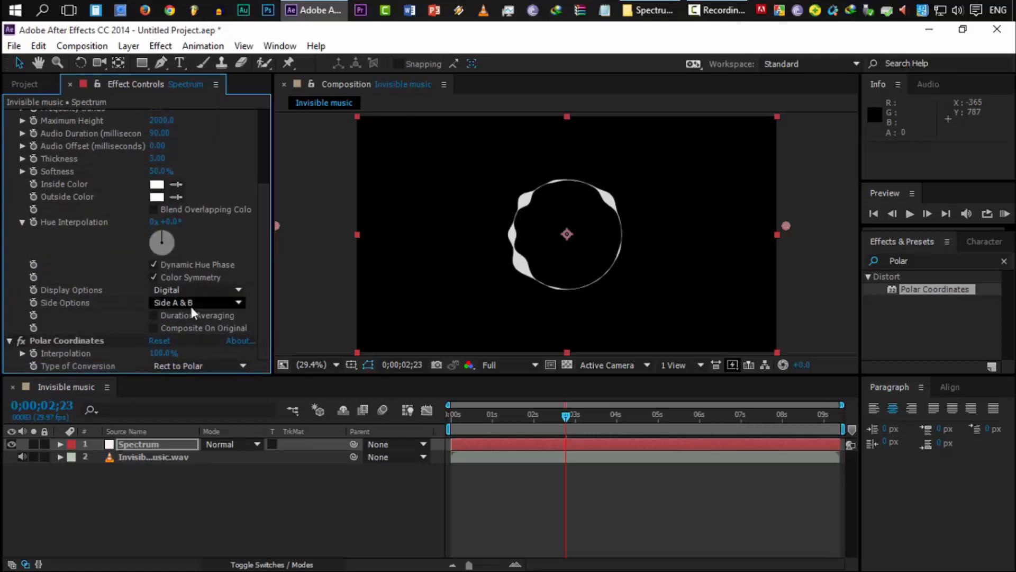
left_click(164, 306)
left_click(208, 332)
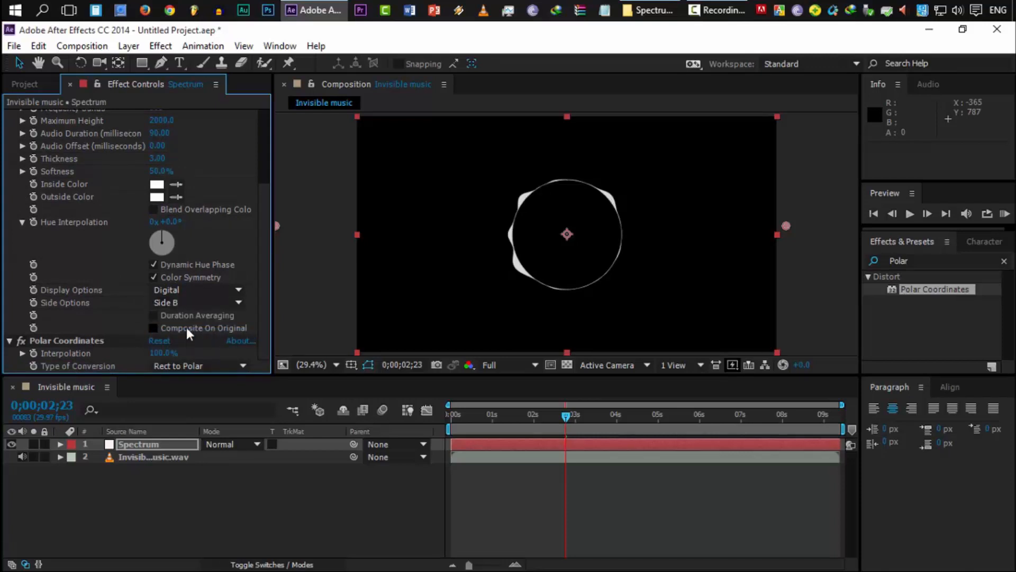
left_click(181, 300)
left_click(187, 318)
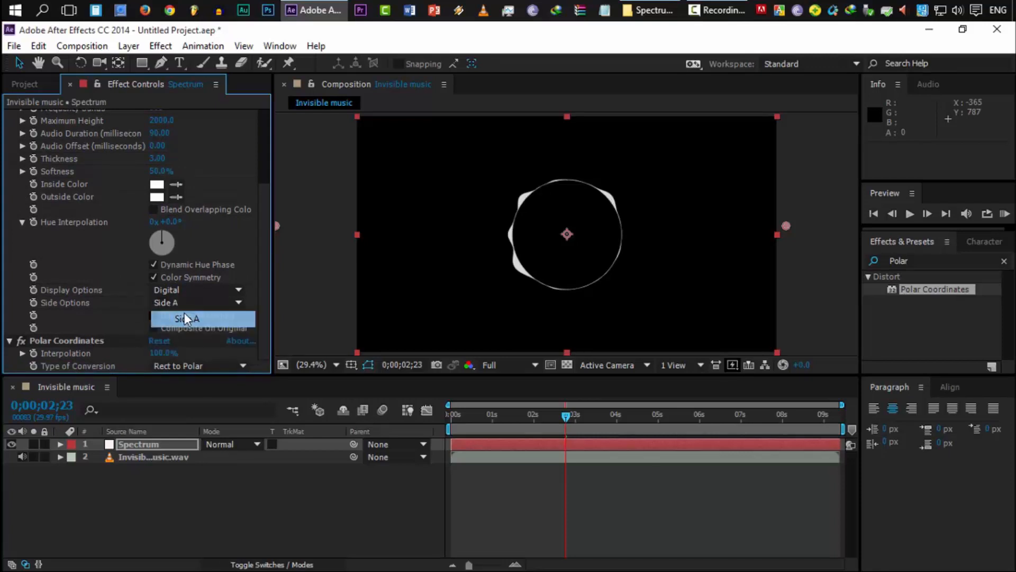
left_click(187, 304)
left_click(192, 334)
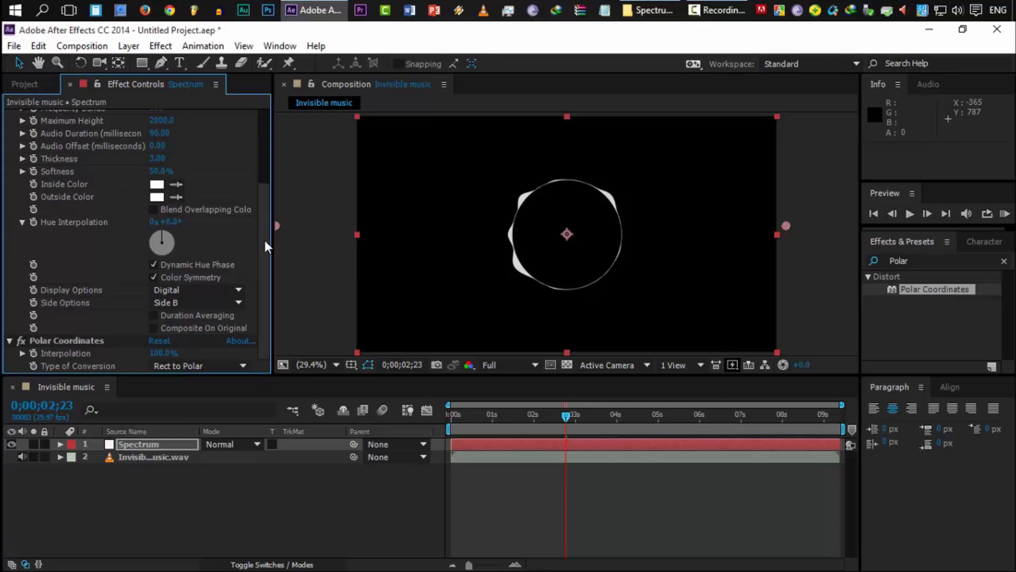
- Move the current time to 0;00;03;03 to check the circular spectrum, and duplicate the Spectrum layer
left_click_drag(265, 241, 258, 162)
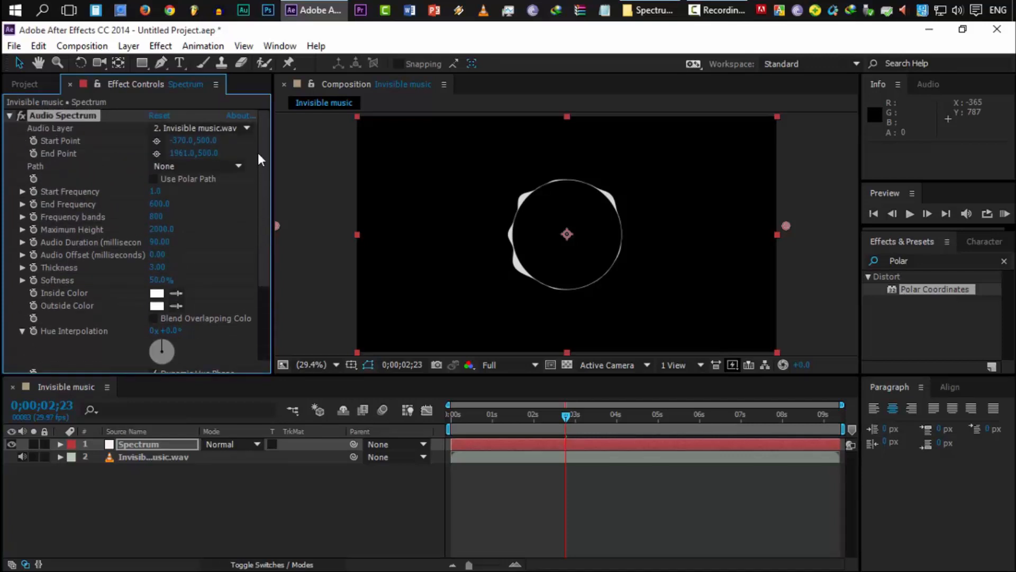
left_click_drag(544, 415, 579, 416)
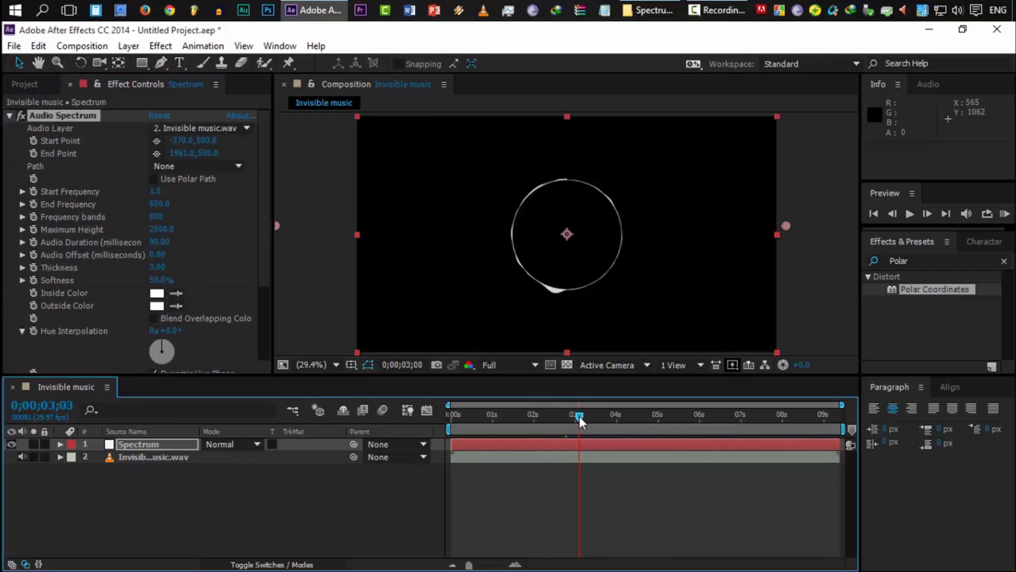
left_click(157, 445)
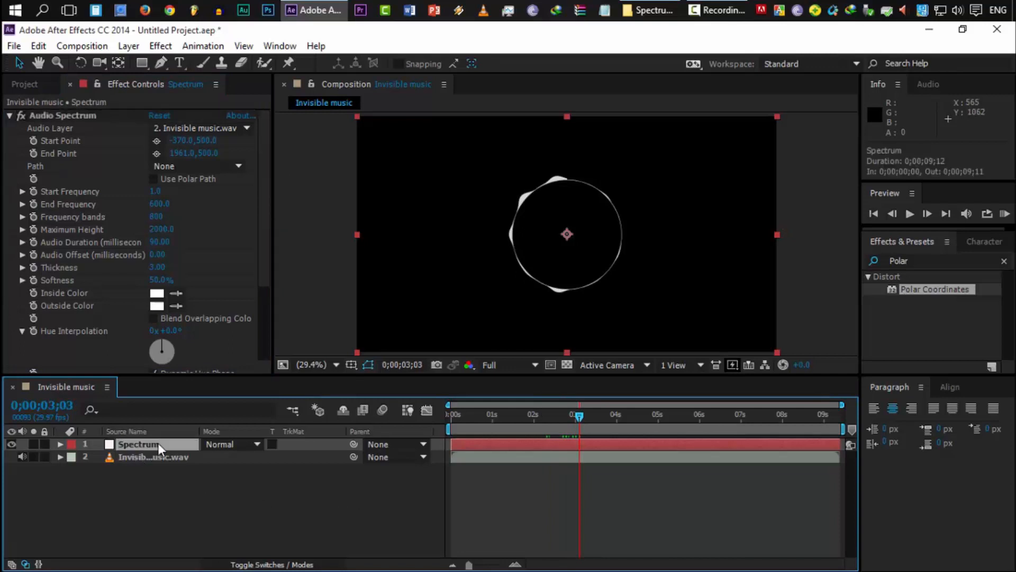
key("ctrl+d")
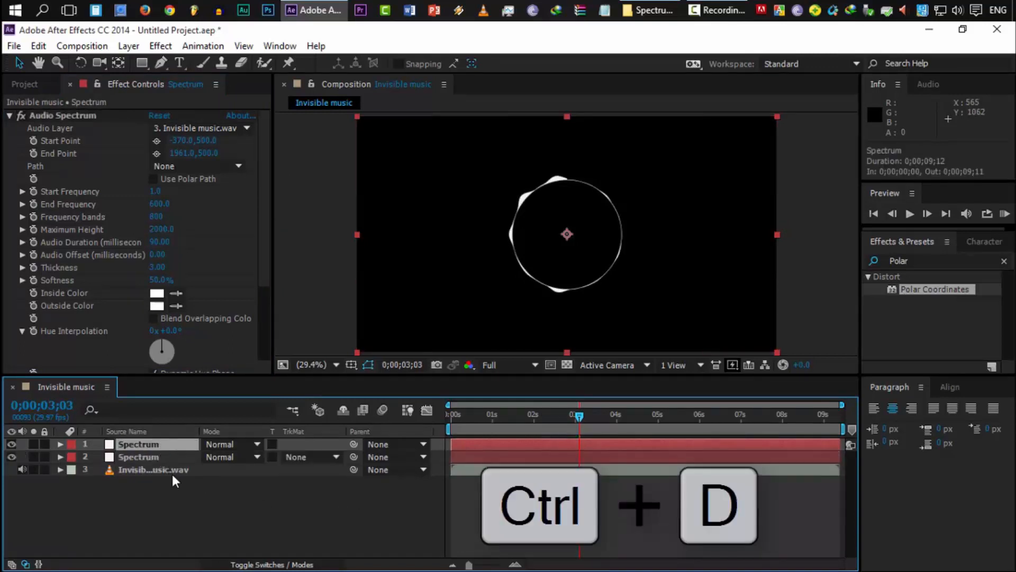
left_click(160, 457)
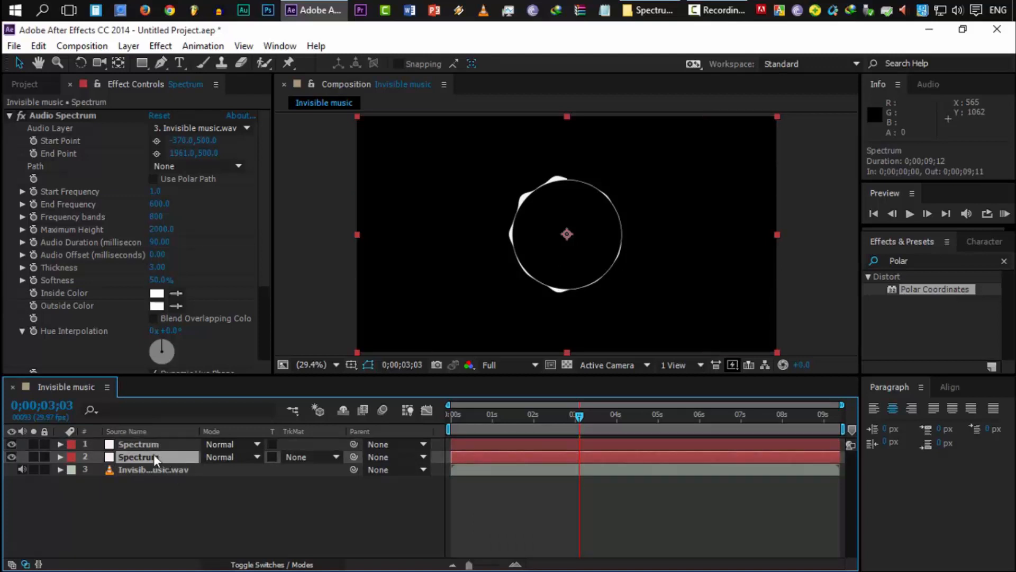
left_click(150, 446)
left_click(155, 458)
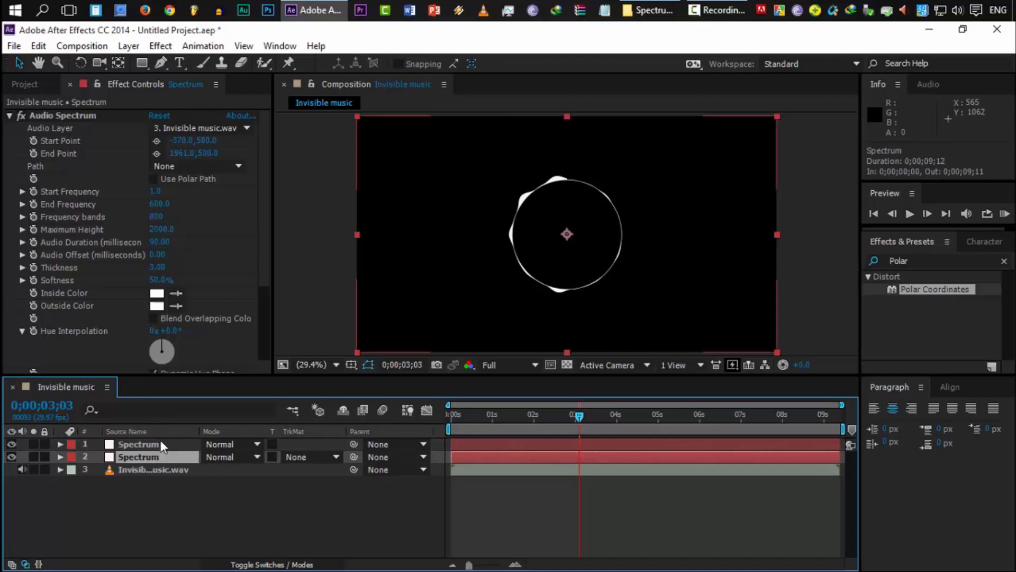
- Rename the uppermost Spectrum layer as Spectrum 2
right_click(161, 444)
left_click(354, 131)
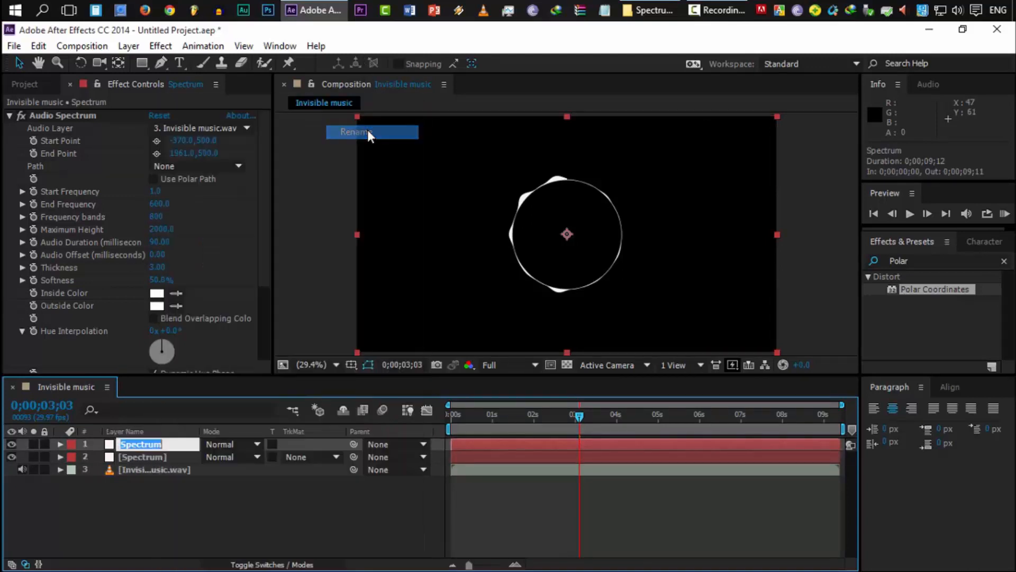
key("Right")
type("2")
key("Return")
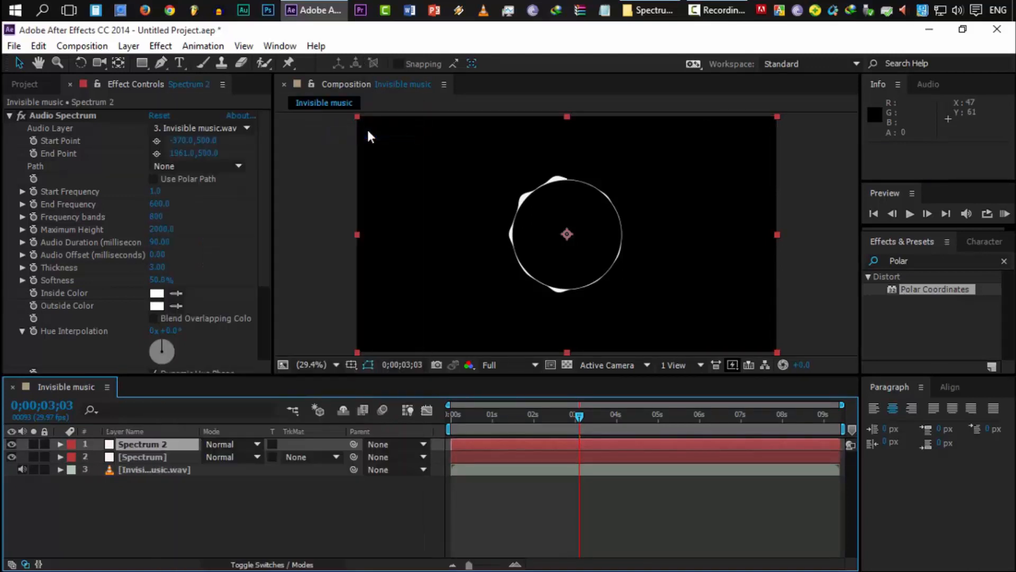
- Set the Audio Spectrum frequency bands of the Spectrum 2 layer to 80
left_click(161, 449)
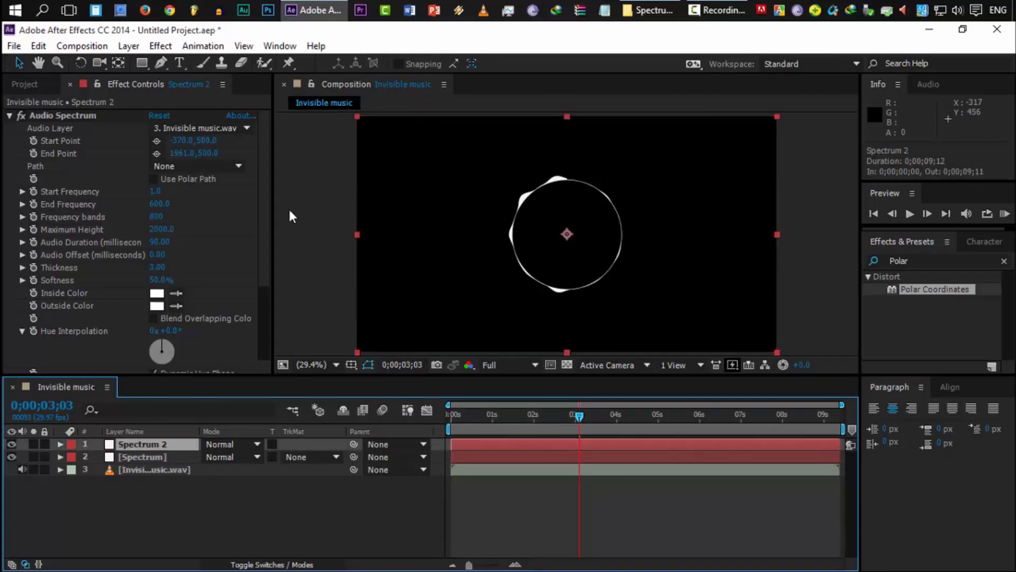
left_click(156, 219)
left_click(160, 216)
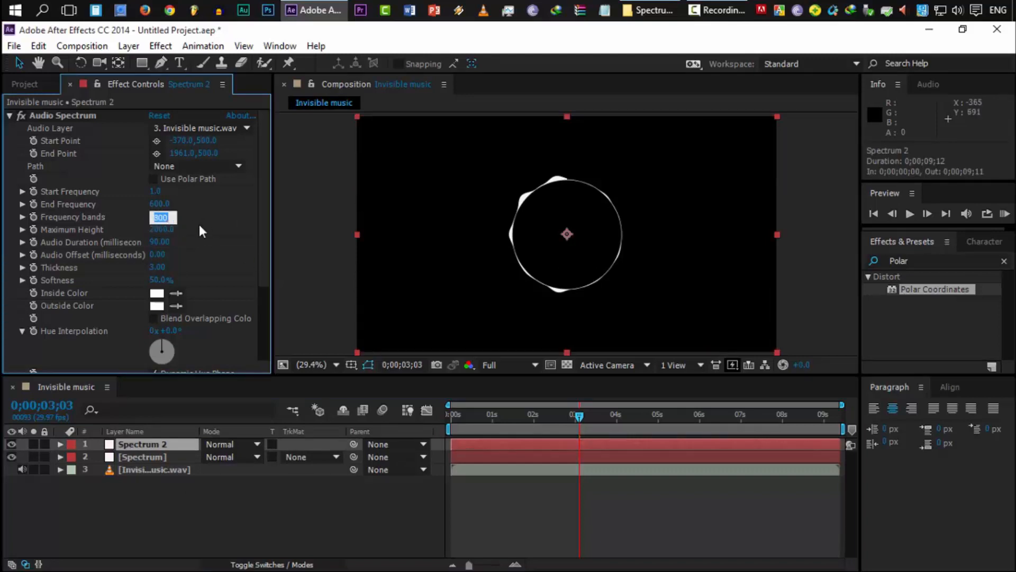
type("80")
key("Return")
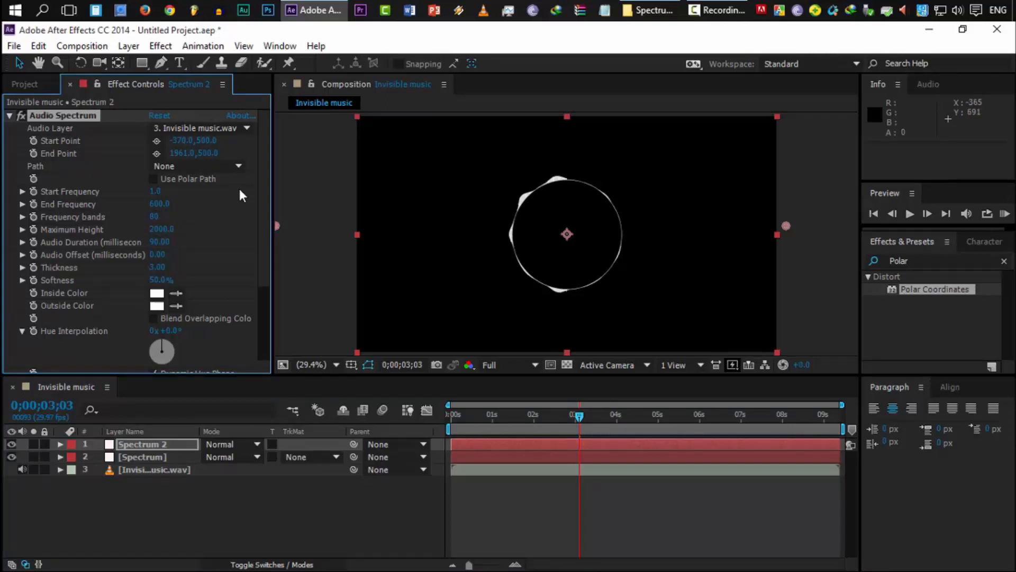
- Set Spectrum 2's Audio Spectrum Display Options to Analog dots and its Side Options to Side A
left_click_drag(262, 262, 264, 338)
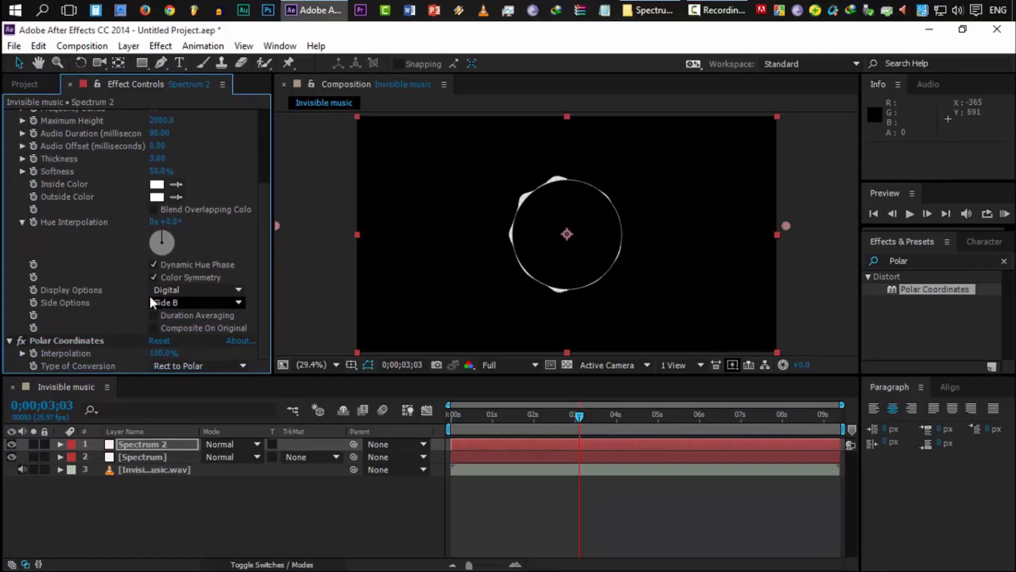
left_click(173, 293)
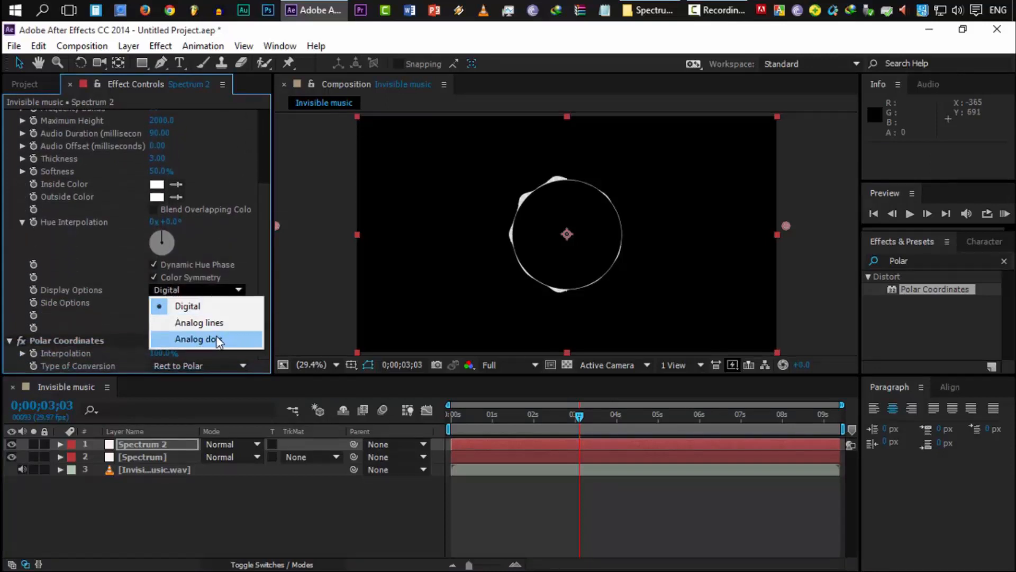
left_click(230, 336)
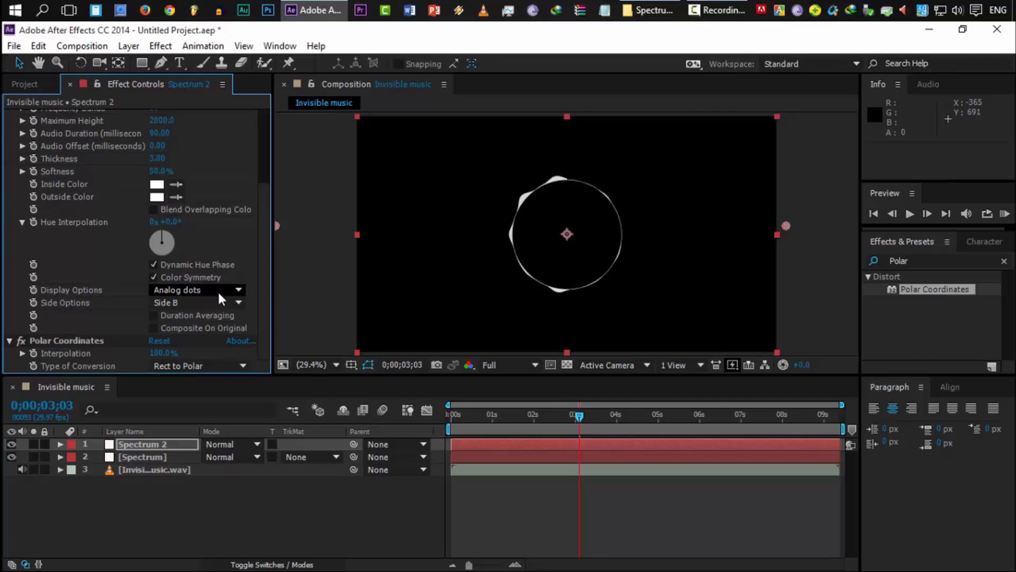
left_click(192, 299)
left_click(201, 314)
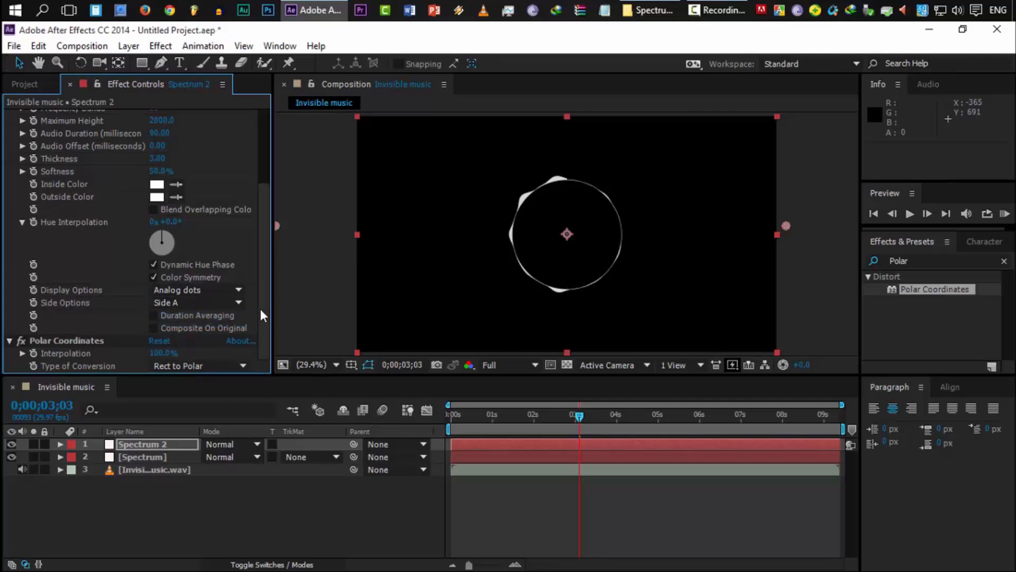
- Find the Minimax effect and apply it to the Spectrum 2 layer
left_click_drag(260, 310, 261, 335)
left_click(163, 444)
left_click(914, 259)
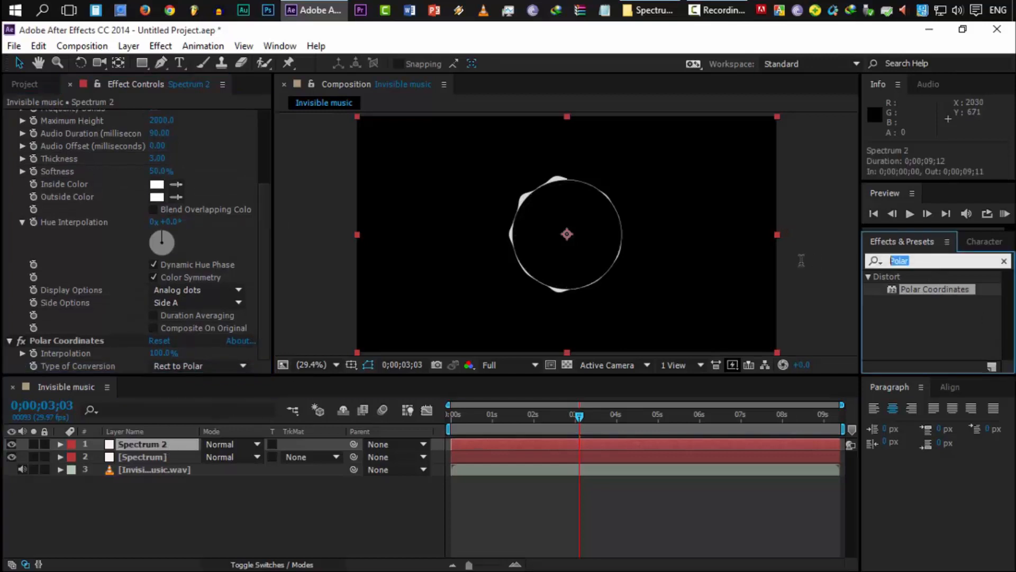
type("minimax")
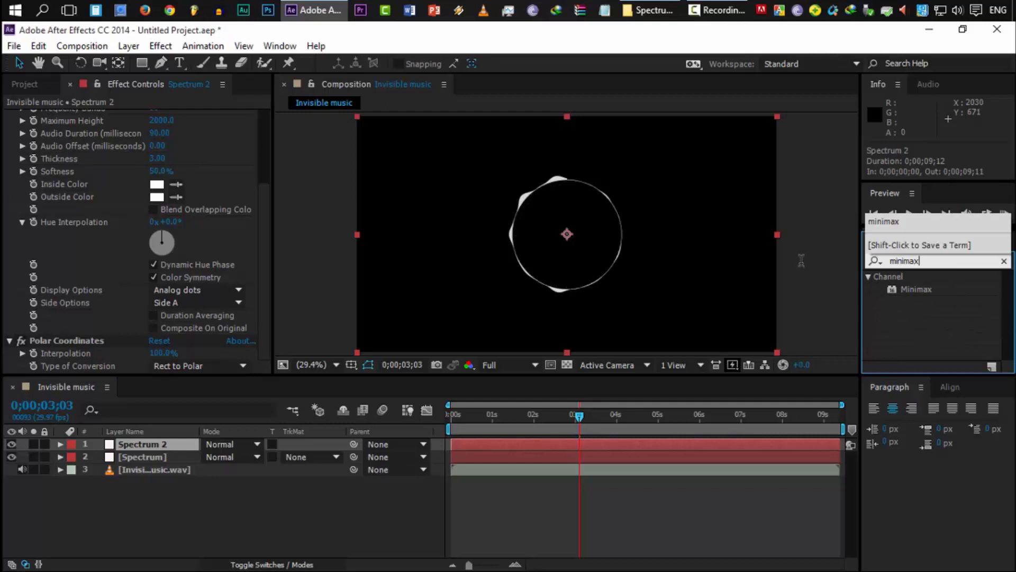
left_click(920, 287)
left_click_drag(919, 287, 164, 441)
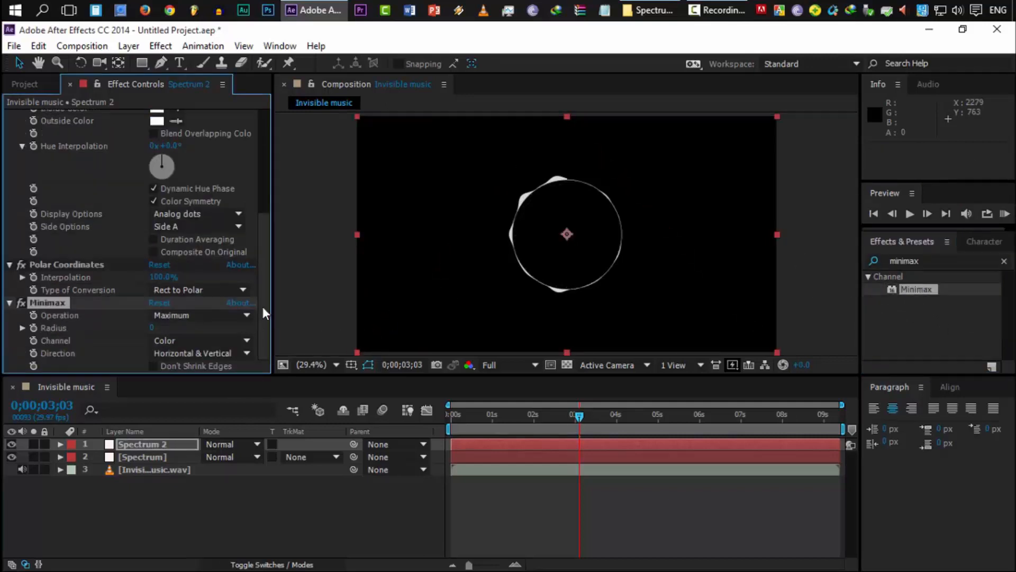
- Set the Minimax channel to Alpha and Color with a radius of 5, and preview the dots around three seconds
left_click(167, 340)
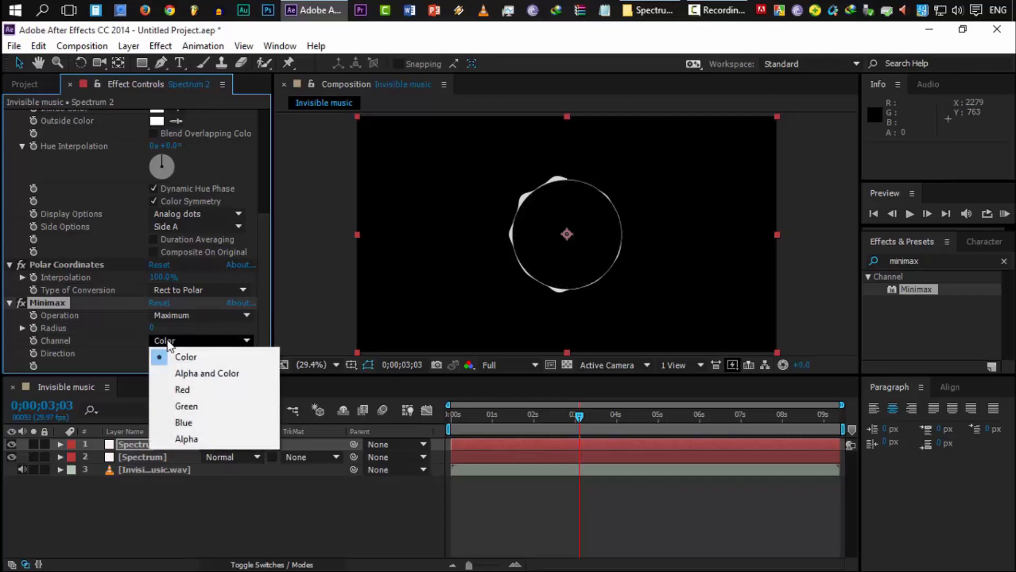
left_click(218, 373)
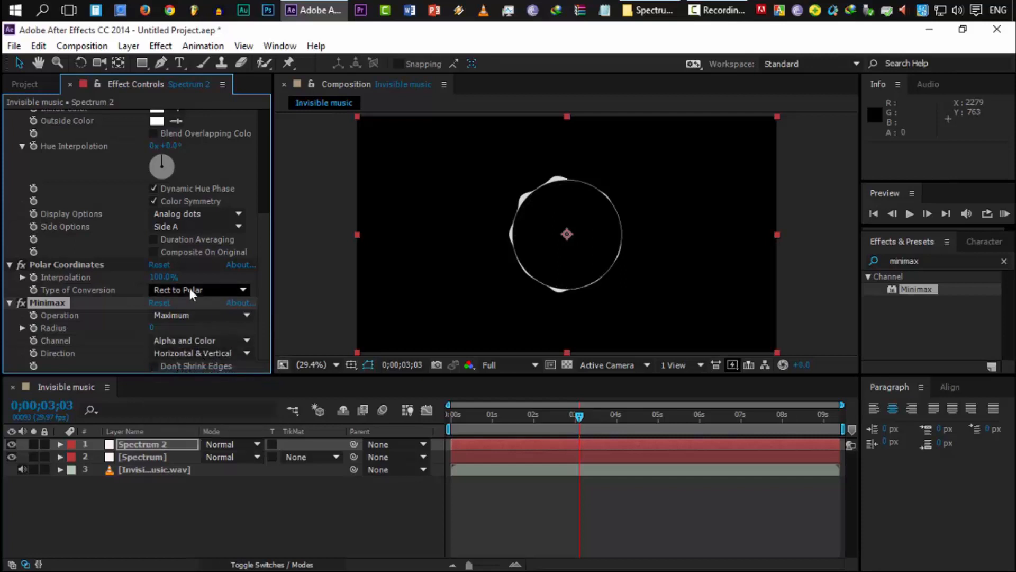
left_click(158, 329)
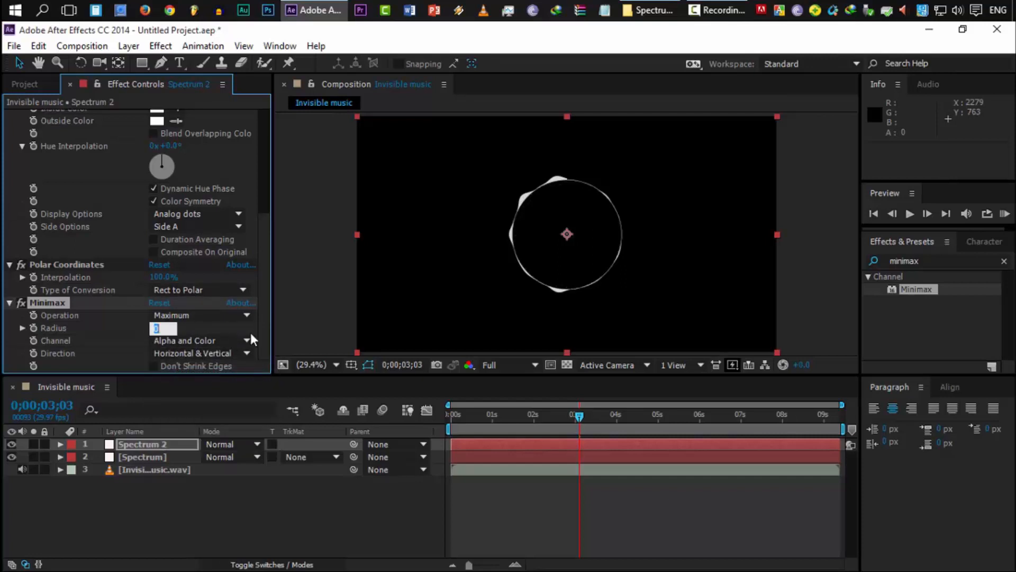
type("5")
key("Return")
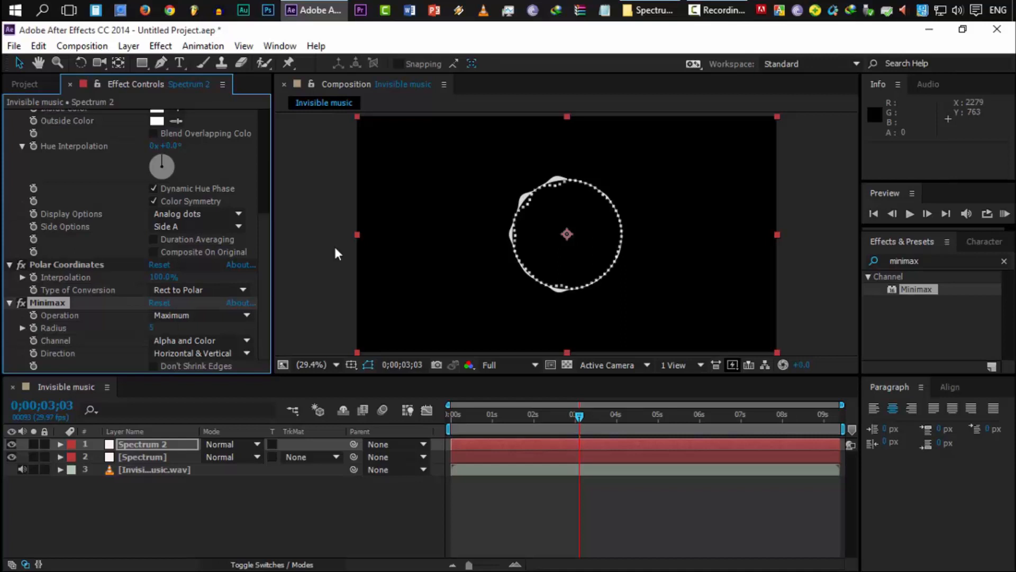
mouse_move(595, 414)
left_mouse_down()
mouse_move(537, 415)
mouse_move(577, 409)
left_mouse_up()
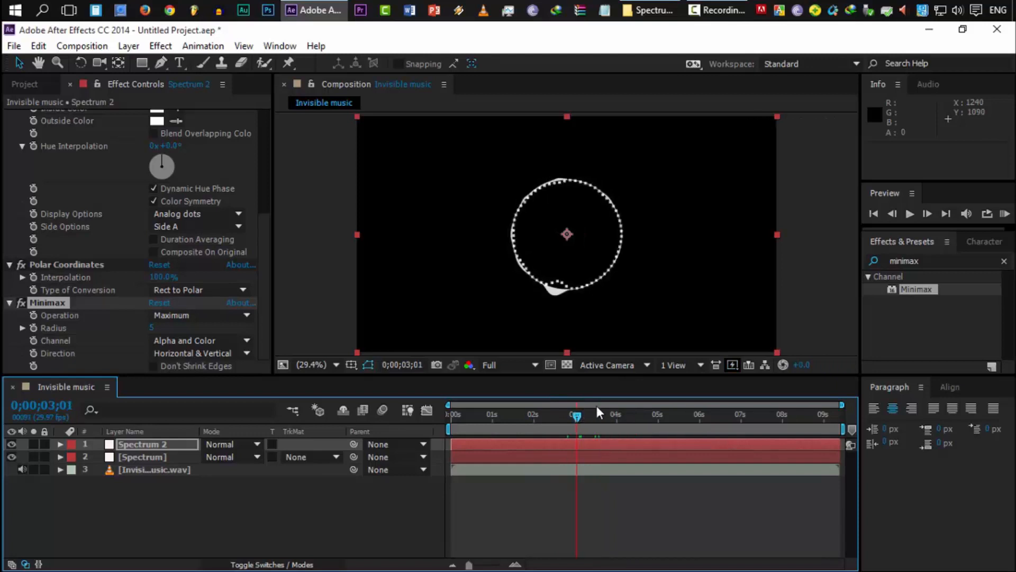
- Duplicate the original Spectrum layer and rename the upper copy as Spectrum 3
left_click(151, 456)
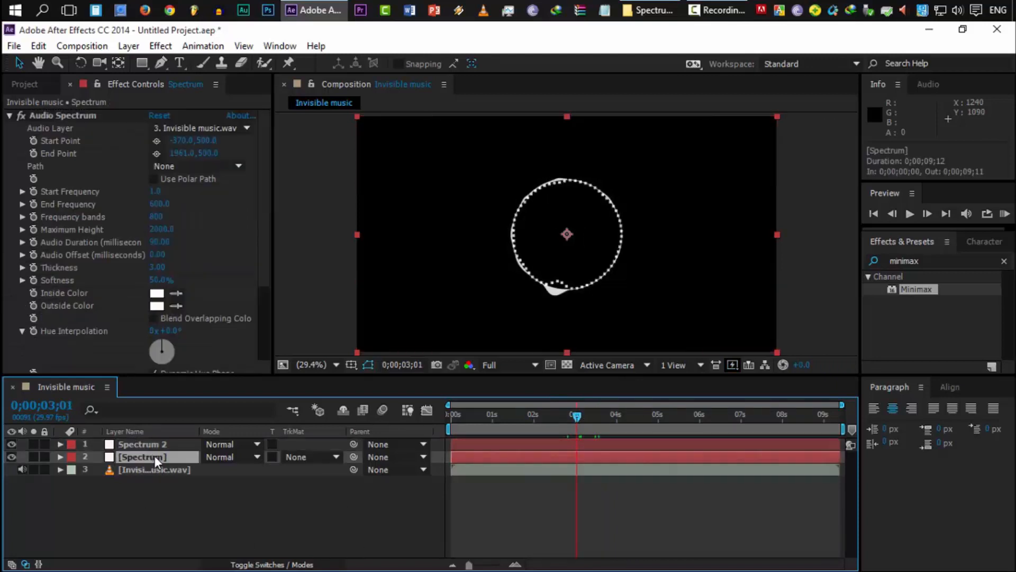
key("ctrl+d")
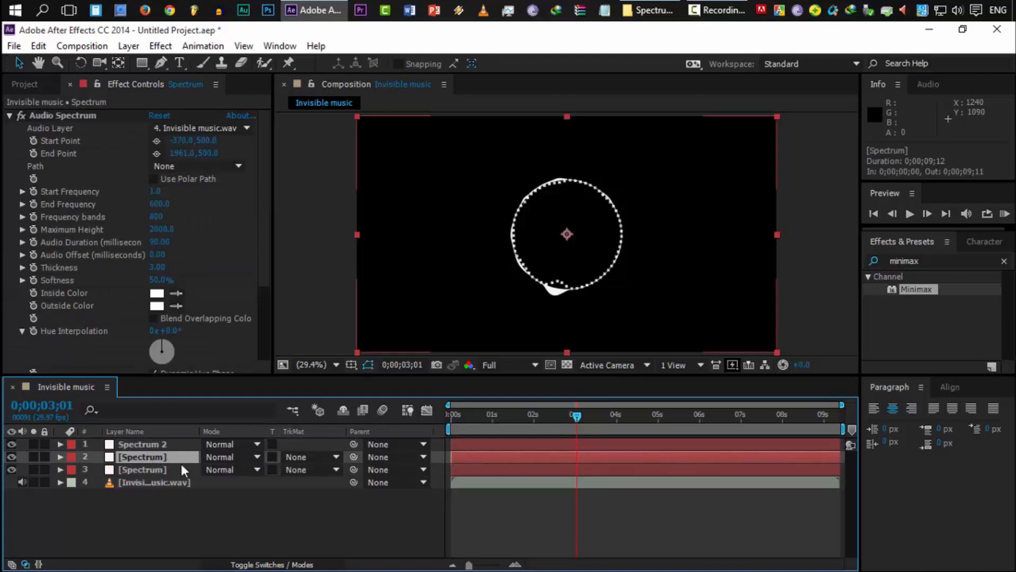
right_click(156, 451)
left_click(367, 131)
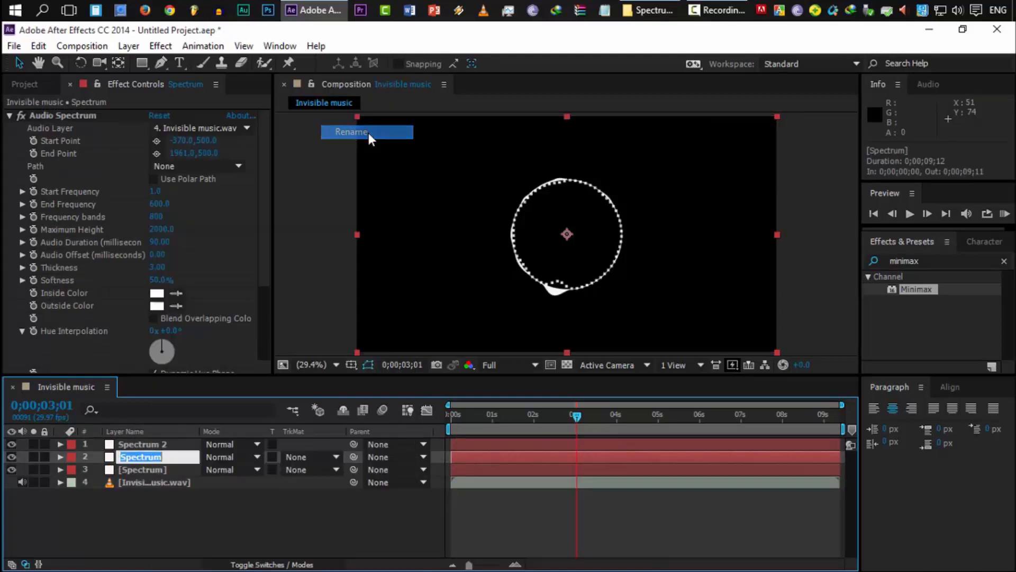
type("Spectrum 3")
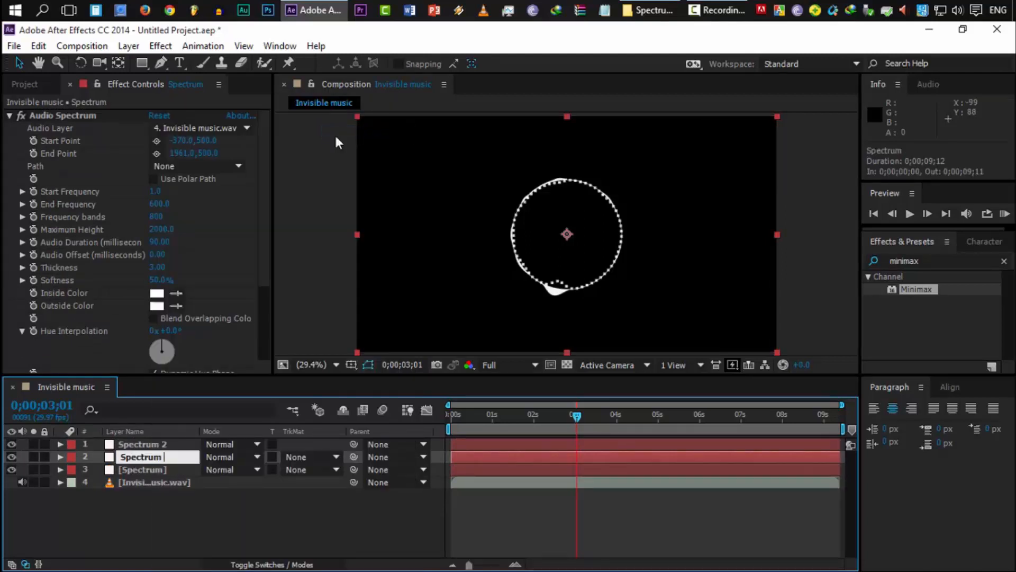
key("Return")
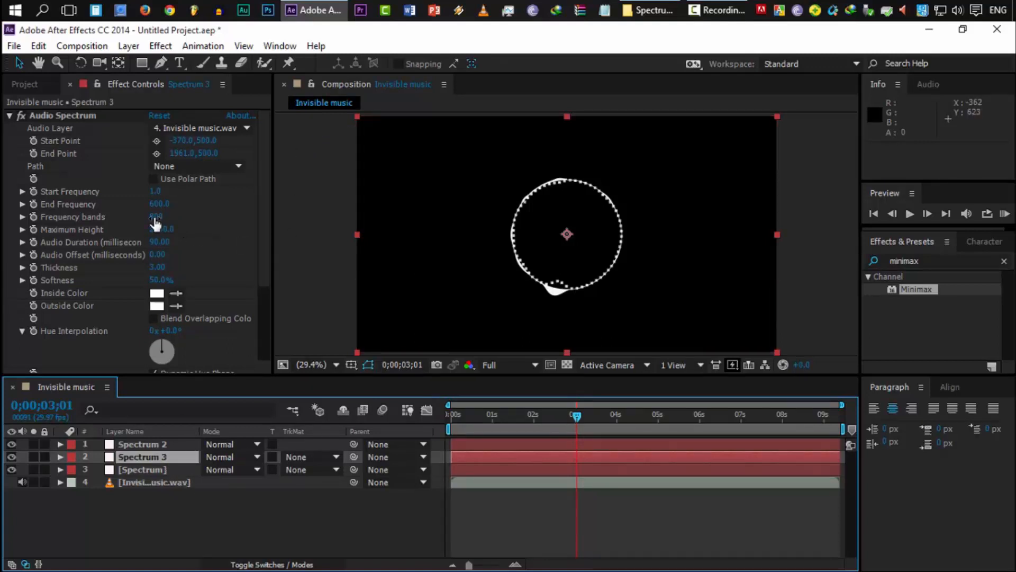
- Set the Audio Spectrum Display Options of the Spectrum 3 layer to Analog dots, keeping Side B
left_click(266, 211)
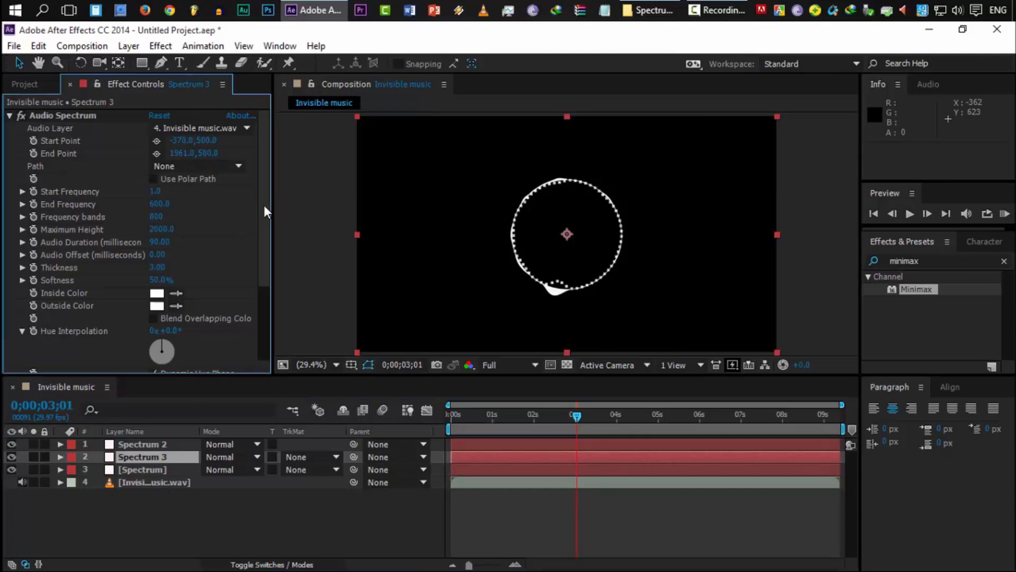
scroll(263, 202, "down", 5)
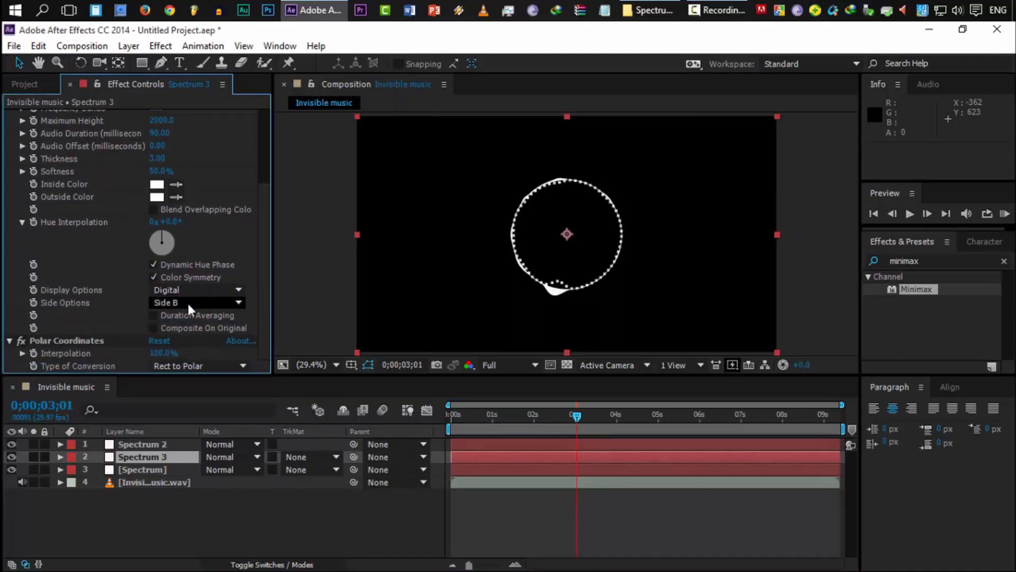
left_click(189, 304)
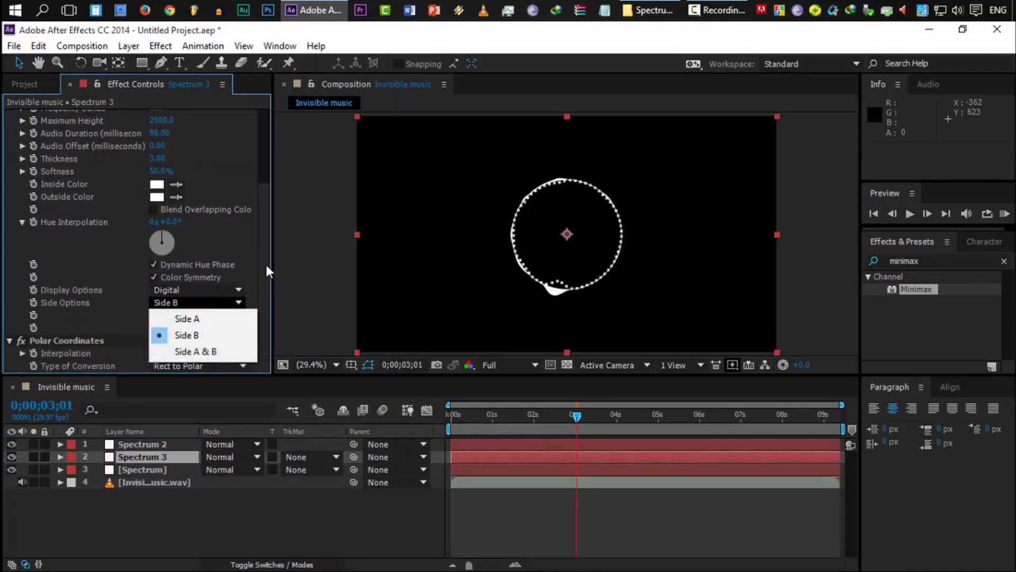
left_click(191, 289)
left_click(191, 289)
left_click(212, 341)
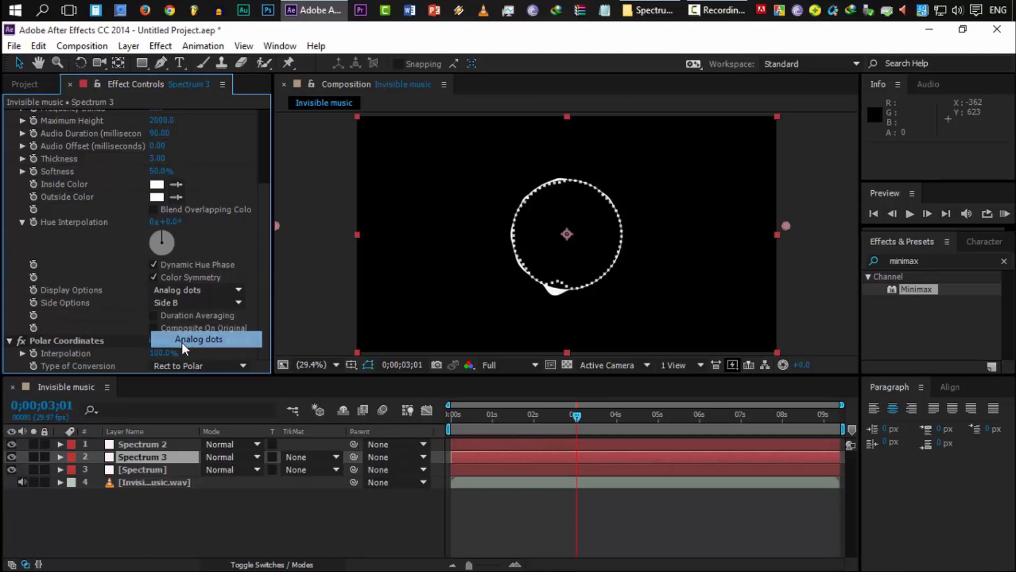
- Set Spectrum 3's Audio Spectrum Outside Color to red, FF0000
left_click(158, 198)
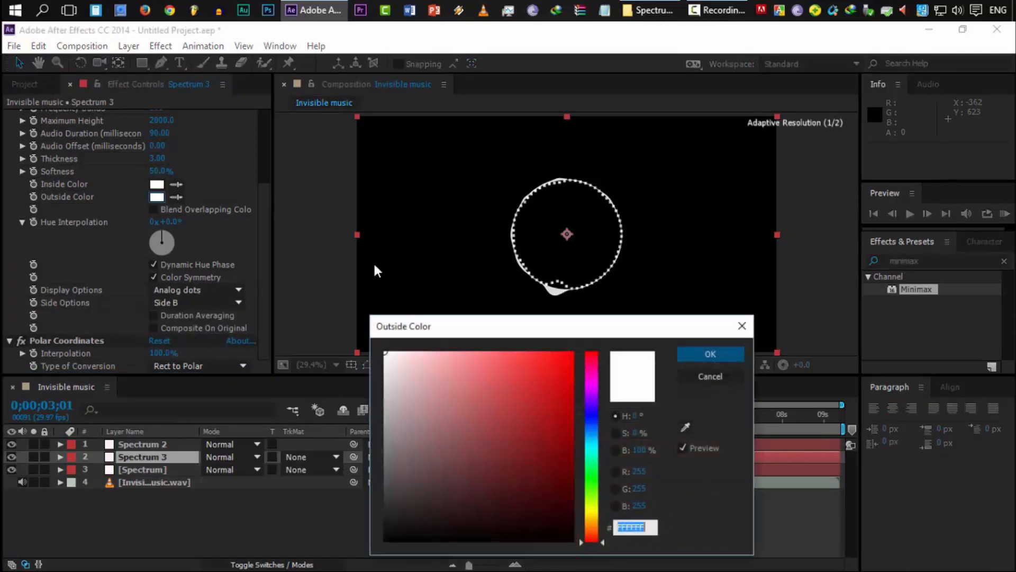
left_click(543, 382)
left_click(718, 348)
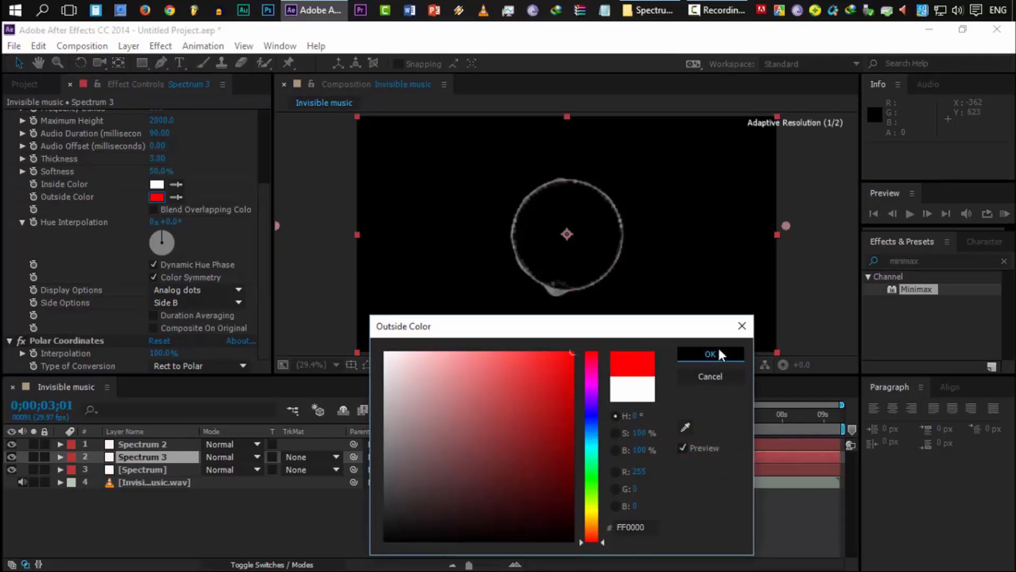
scroll(248, 175, "up", 4)
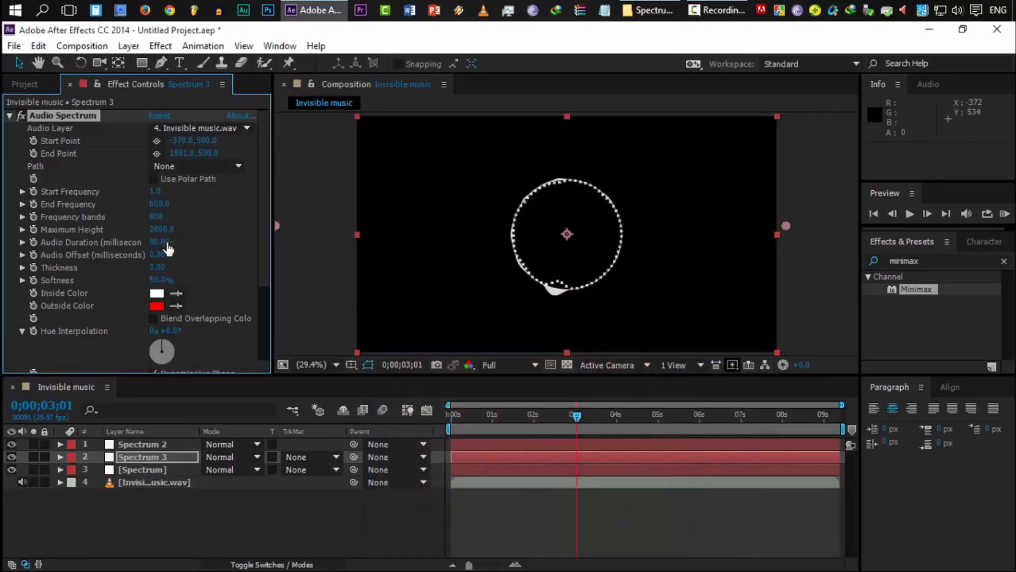
- Raise the Audio Spectrum Maximum Height of Spectrum 3 to 3160, checking the outline at 0;00;04;00 and 0;00;04;26
left_click_drag(161, 229, 210, 228)
key("/")
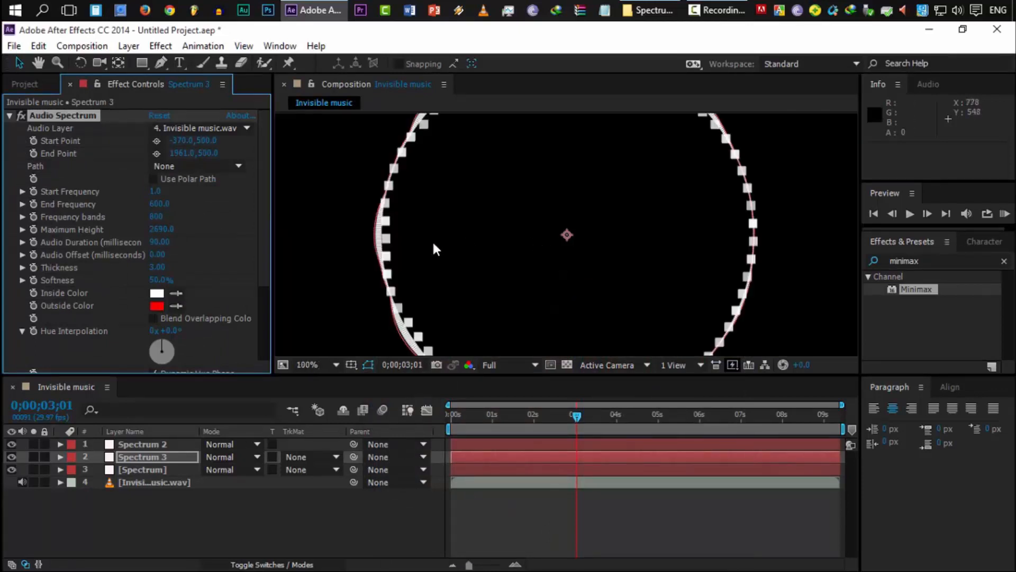
left_click(617, 419)
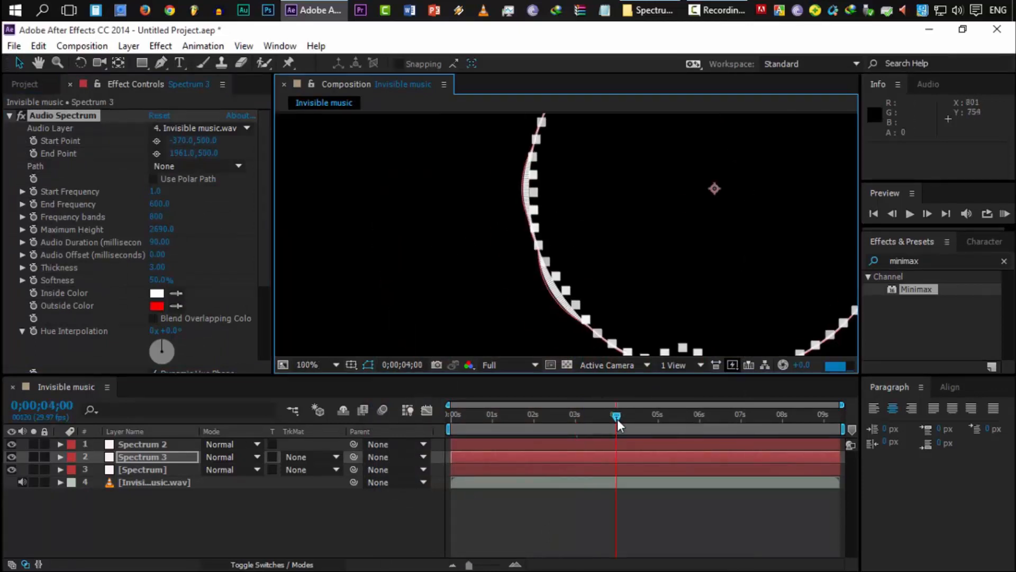
left_click(653, 420)
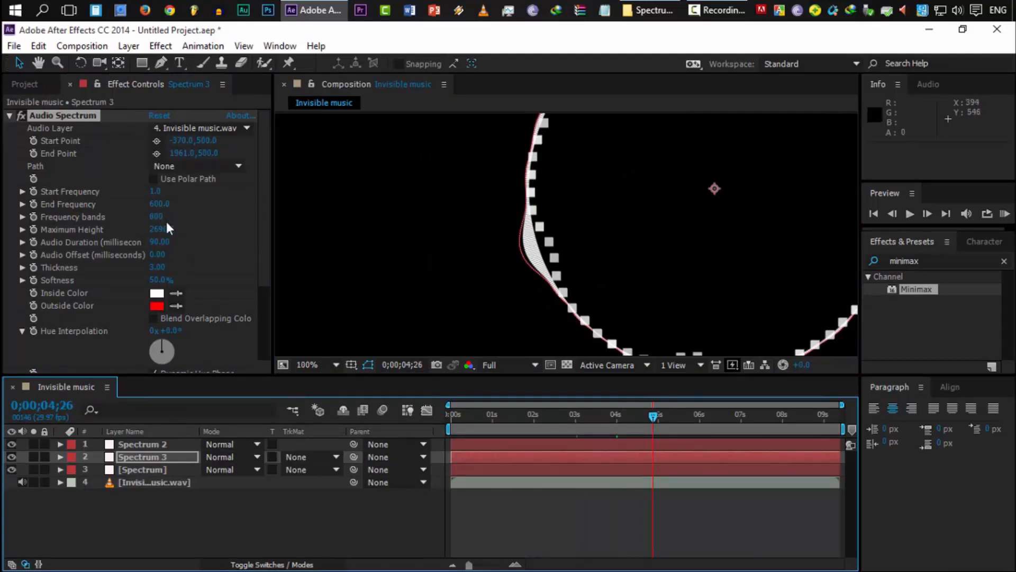
left_click_drag(167, 231, 201, 235)
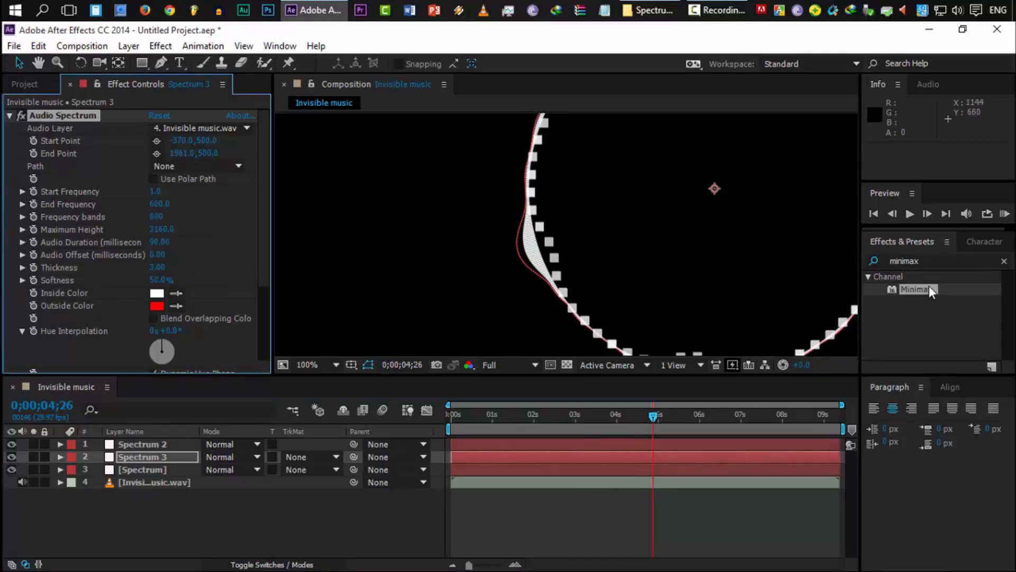
- Apply the Minimax effect to the Spectrum 3 layer with a radius of 3 and the Alpha and Color channel
left_click_drag(916, 289, 139, 456)
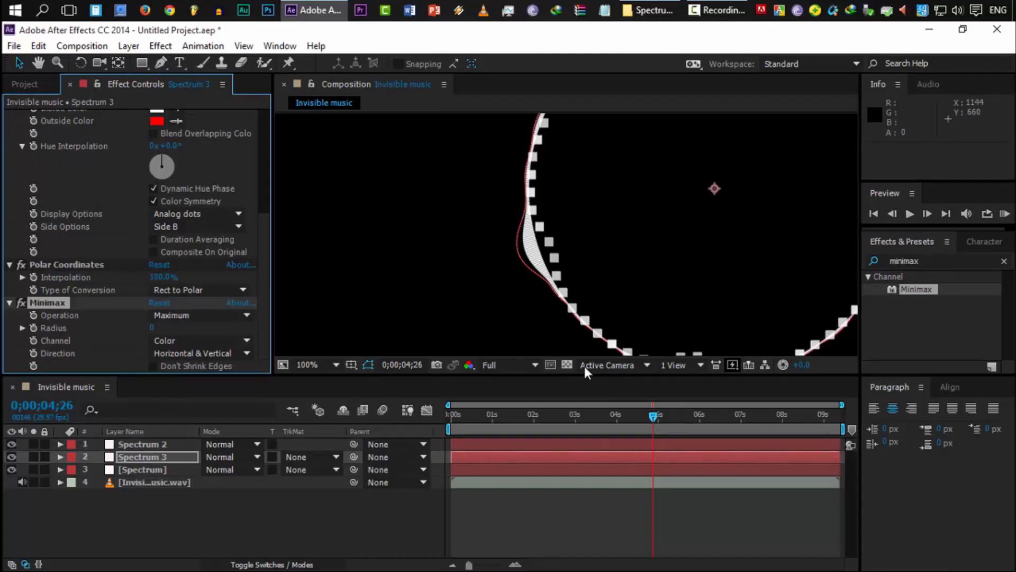
left_click(153, 327)
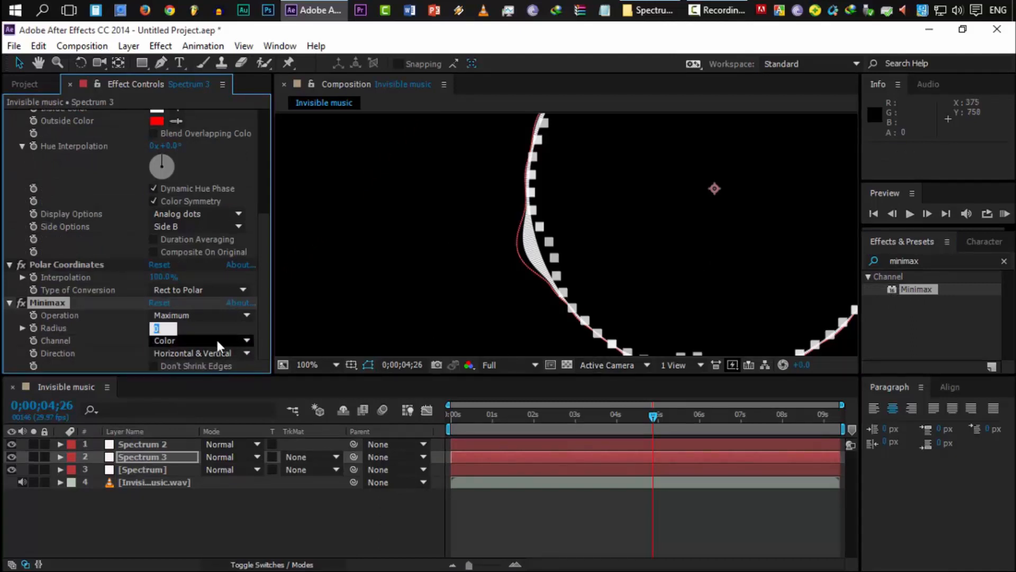
type("3")
key("Return")
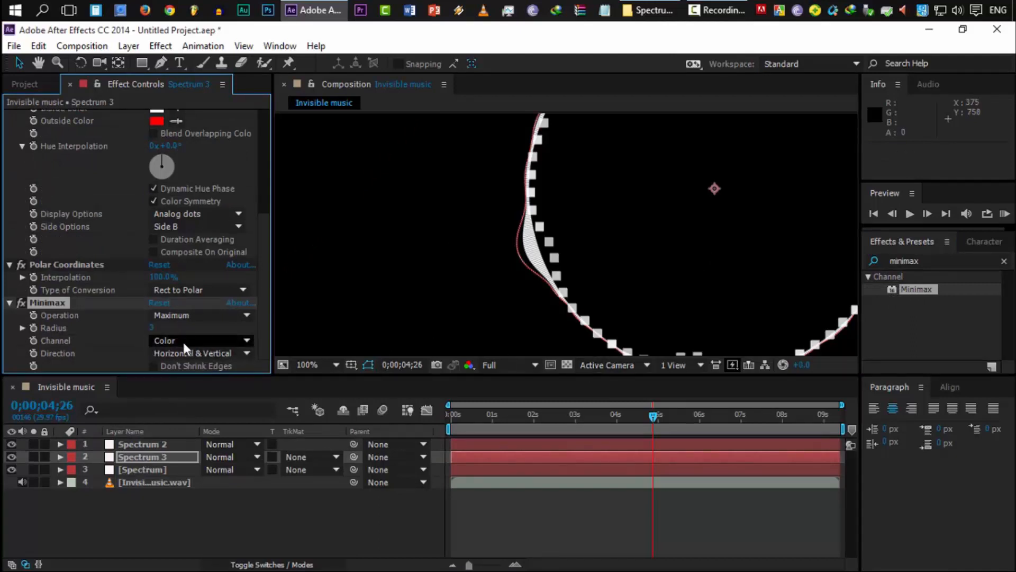
left_click(195, 342)
left_click(204, 370)
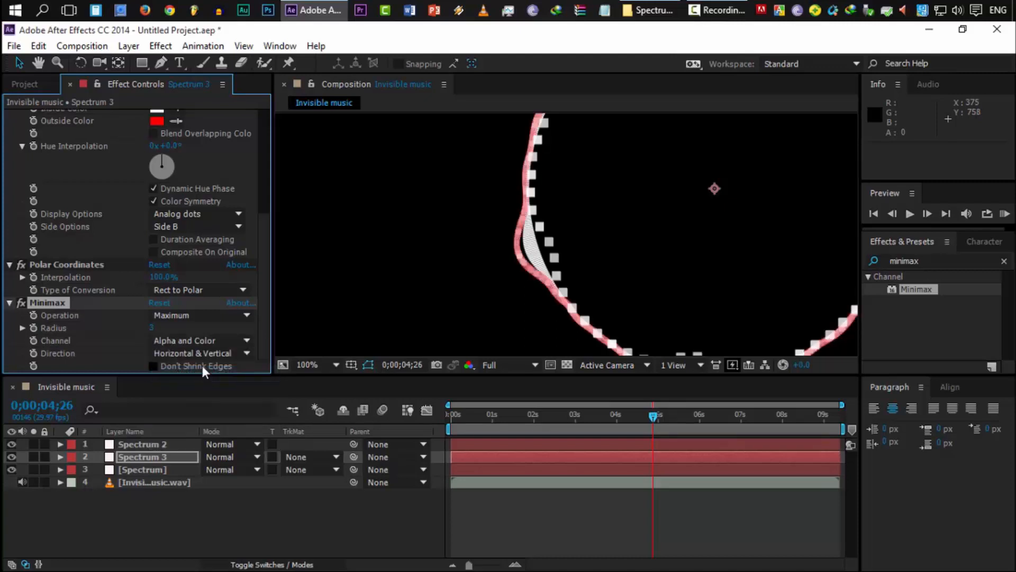
- Reduce Spectrum 3's Minimax radius to 2 and check the whole ring at 0;00;04;12
left_click(152, 328)
type("2")
key("Return")
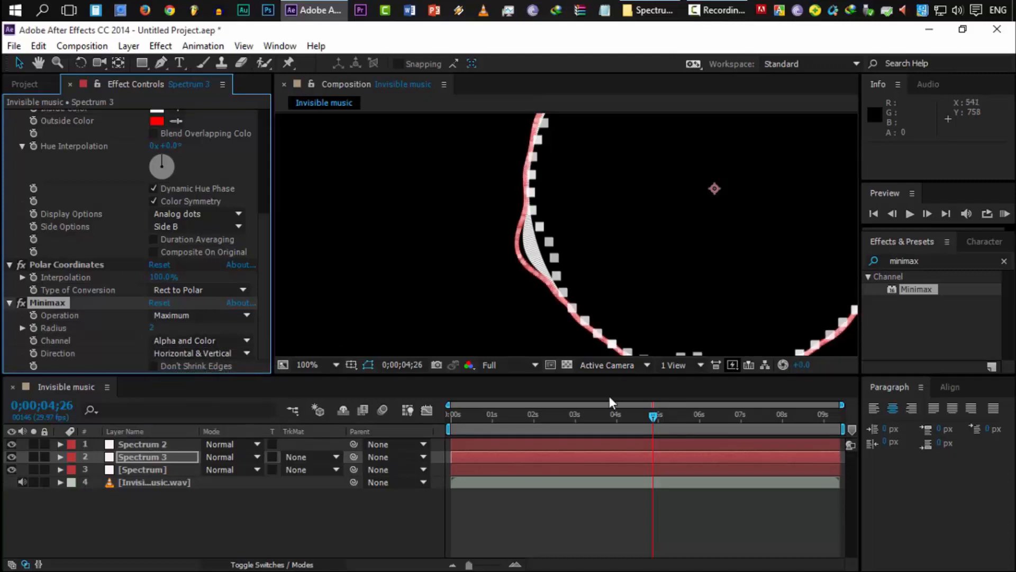
scroll(570, 214, "down", 2)
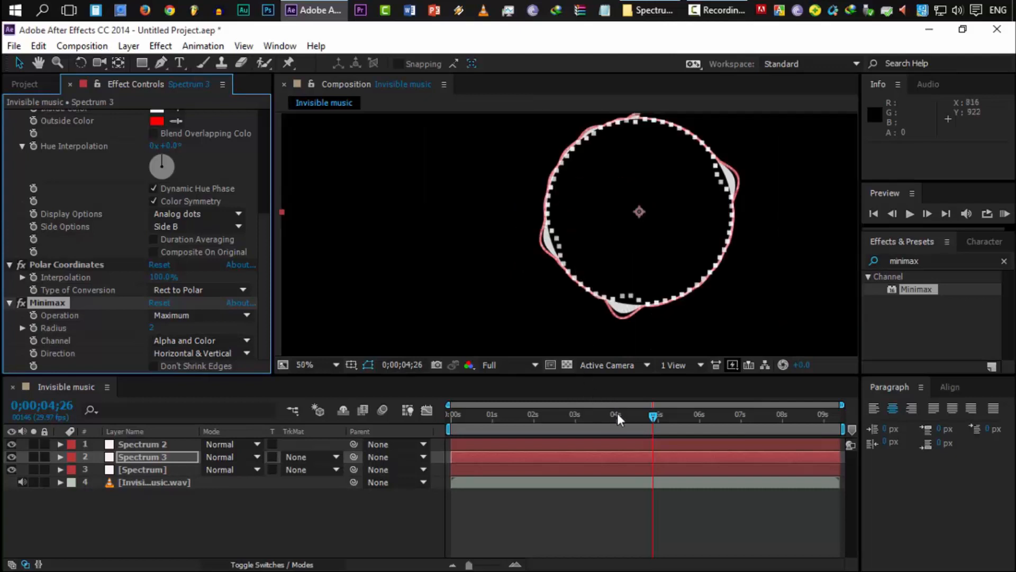
left_click_drag(617, 412, 634, 413)
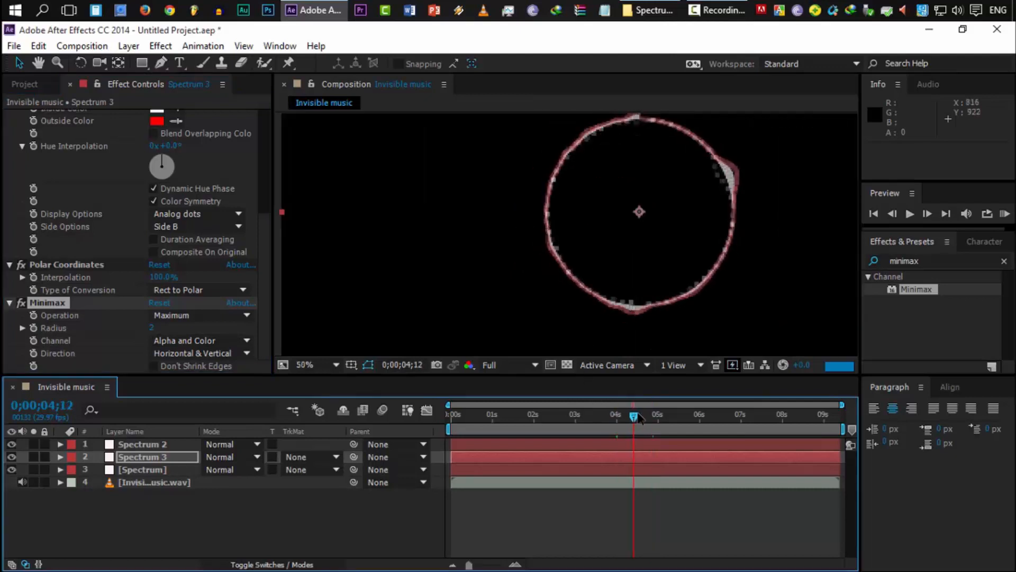
- Set Spectrum 3's Minimax radius to 5, and open the radius value again for editing
left_click(152, 328)
type("5")
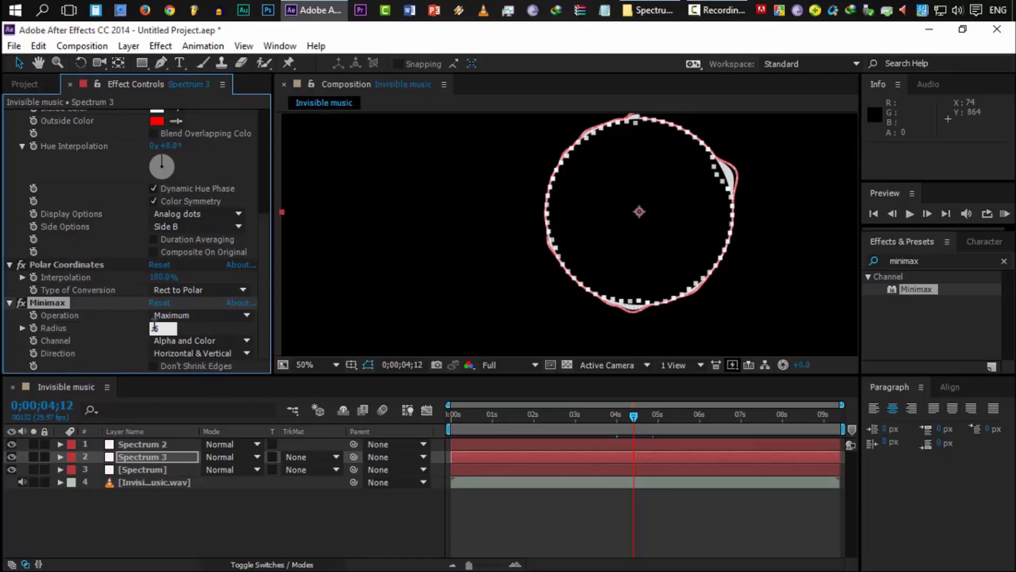
key("Return")
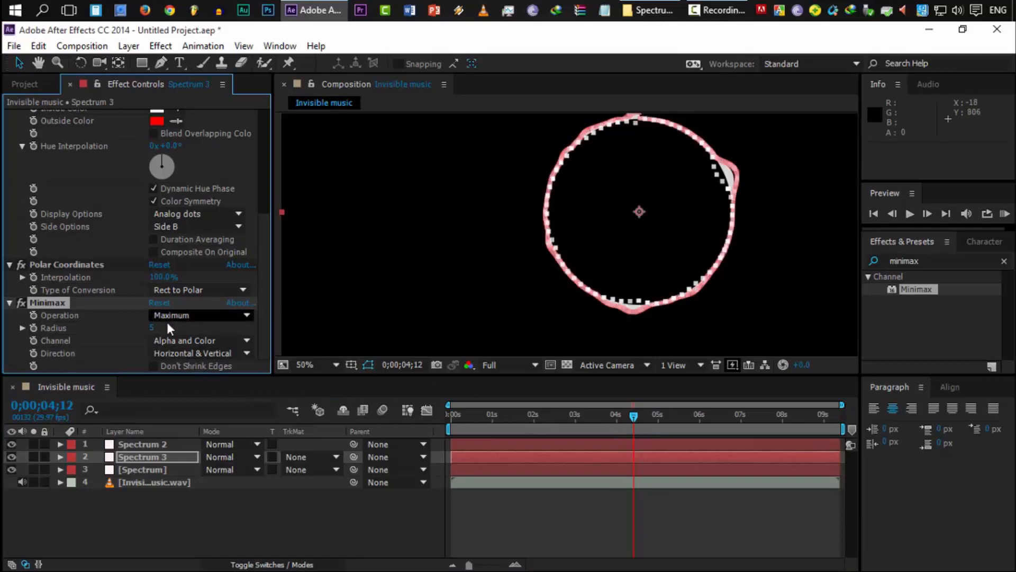
left_click(153, 328)
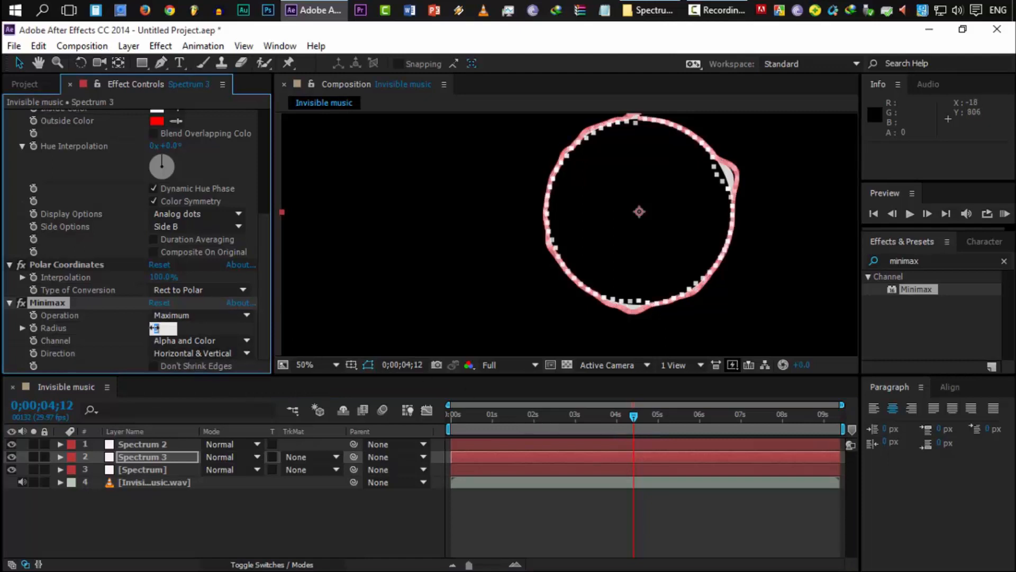